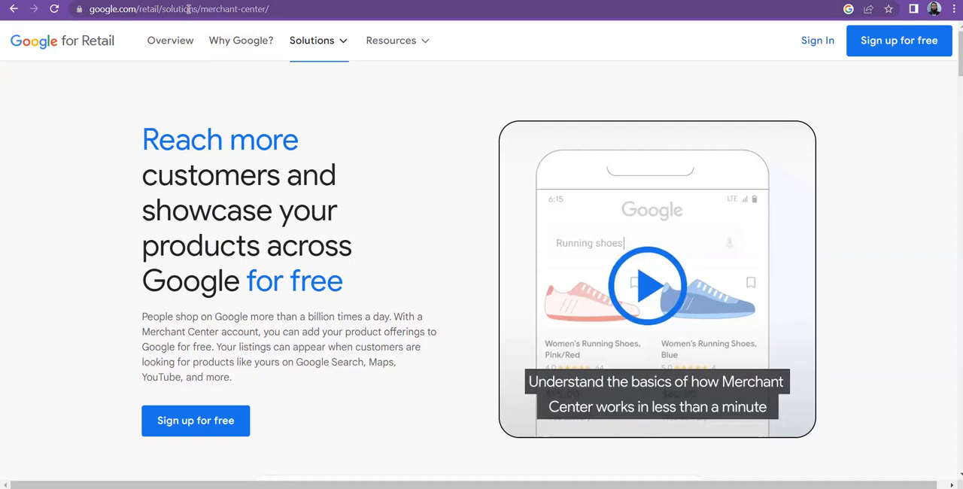
Step: Search Google for "google merchant centre" and open the Google for Retail Merchant Center page
{"action": "left_click", "coordinate": [294, 8]}
{"action": "type", "text": "gi"}
{"action": "key", "text": "BackSpace"}
{"action": "key", "text": "BackSpace"}
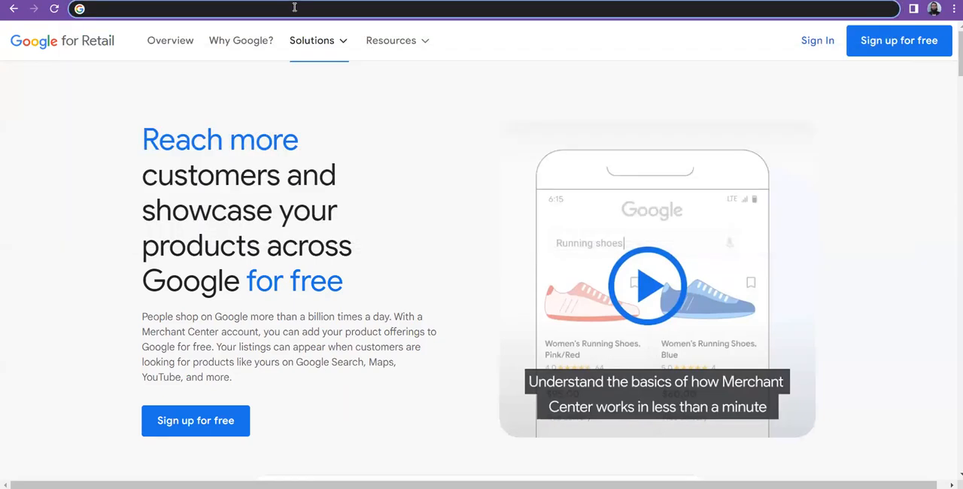
{"action": "type", "text": "google merchant cent"}
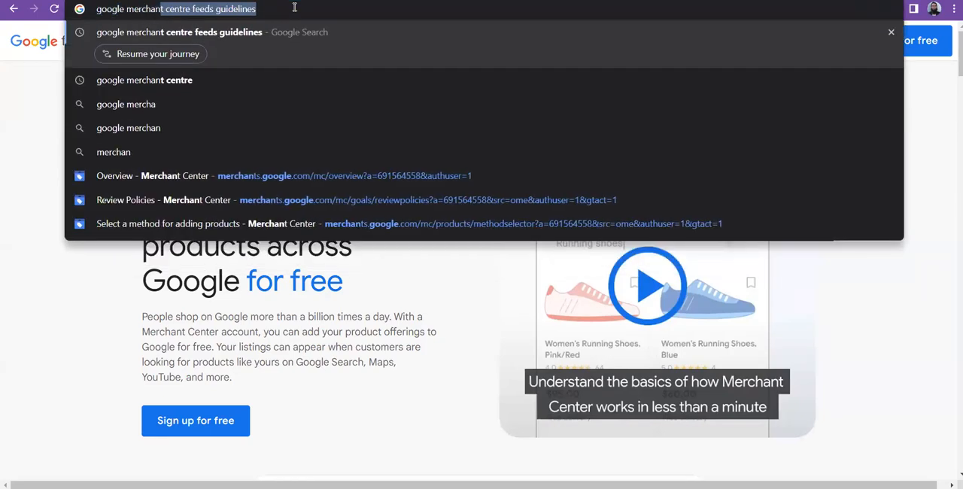
{"action": "type", "text": "re"}
{"action": "key", "text": "Return"}
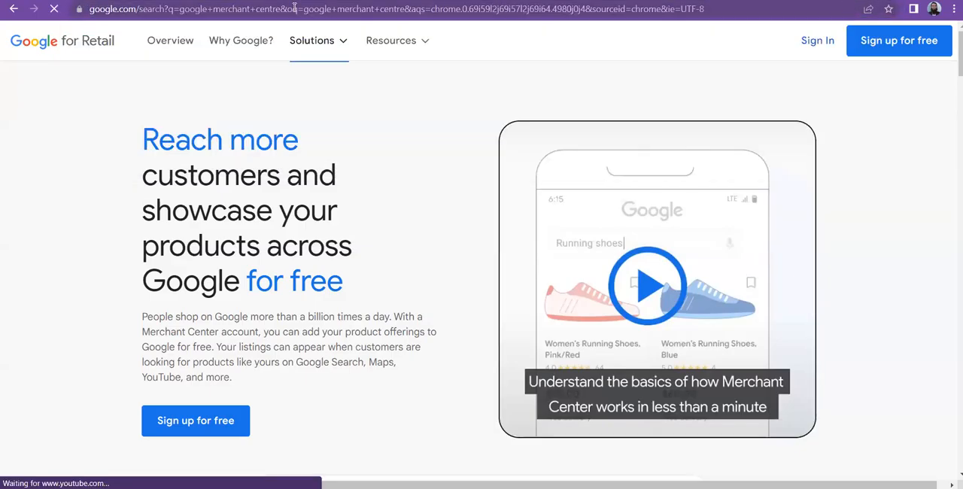
{"action": "left_click", "coordinate": [328, 160]}
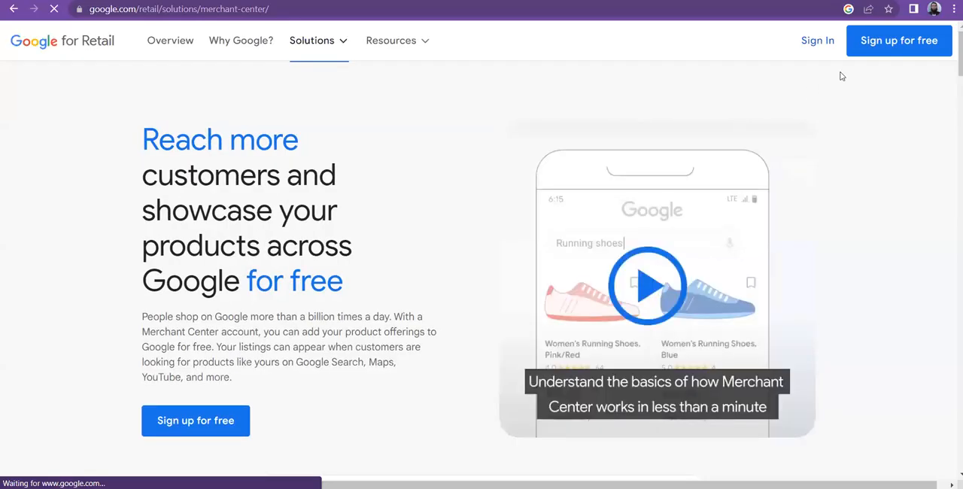
Step: Switch to the Google account that has no Merchant Center access and start signing up for Merchant Center with it
{"action": "left_click", "coordinate": [890, 47]}
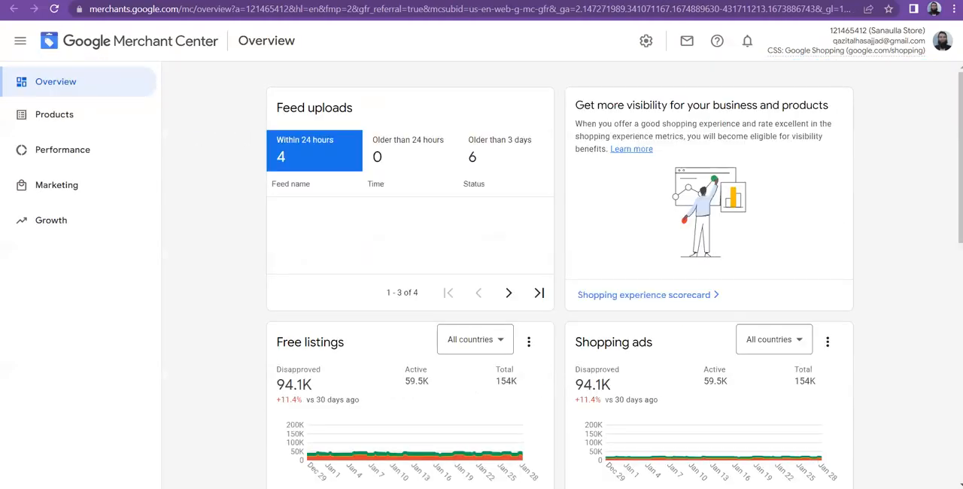
{"action": "left_click", "coordinate": [942, 41]}
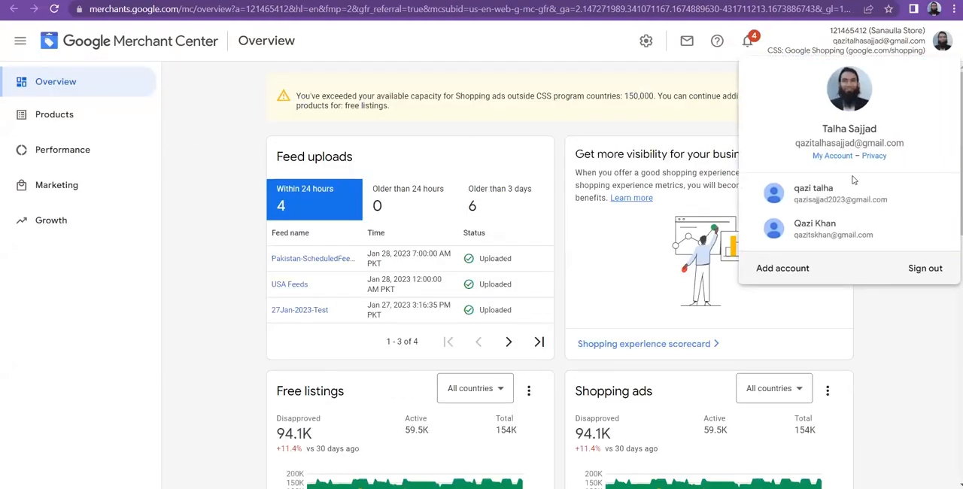
{"action": "left_click", "coordinate": [828, 187]}
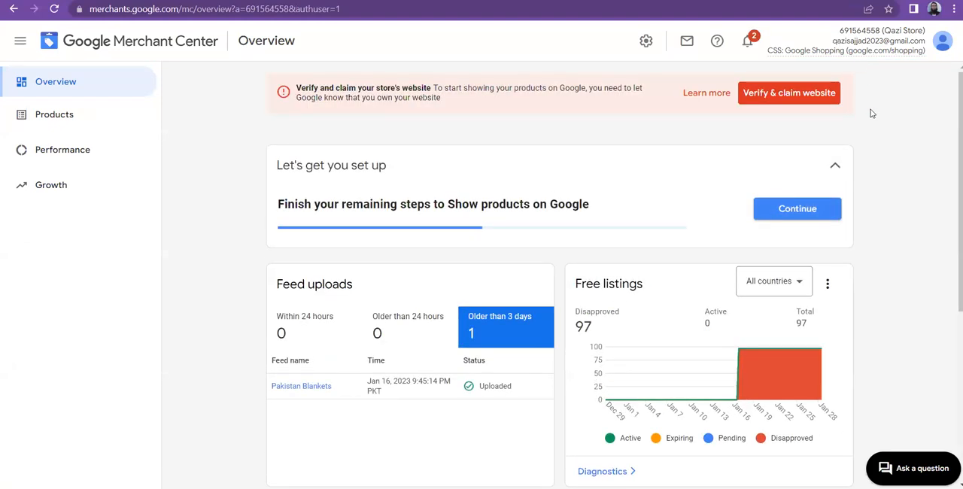
{"action": "left_click", "coordinate": [939, 44]}
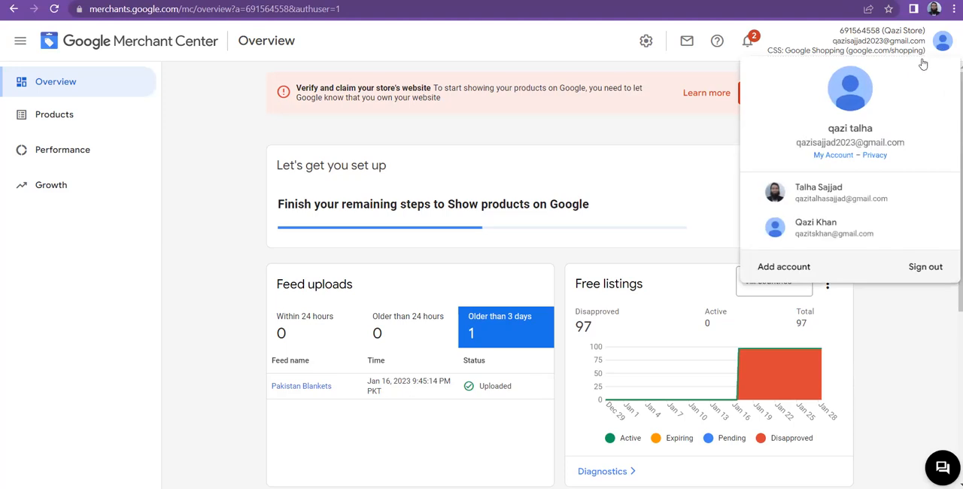
{"action": "left_click", "coordinate": [829, 235]}
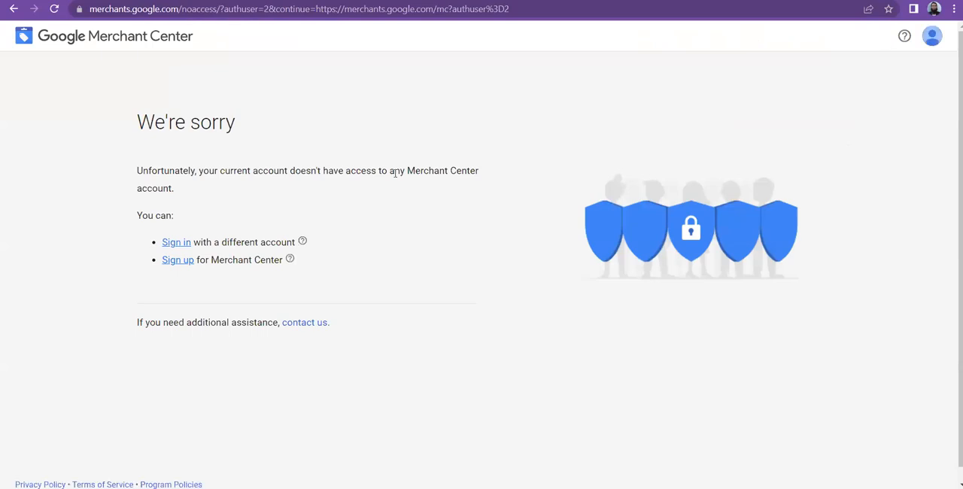
{"action": "left_click", "coordinate": [167, 264]}
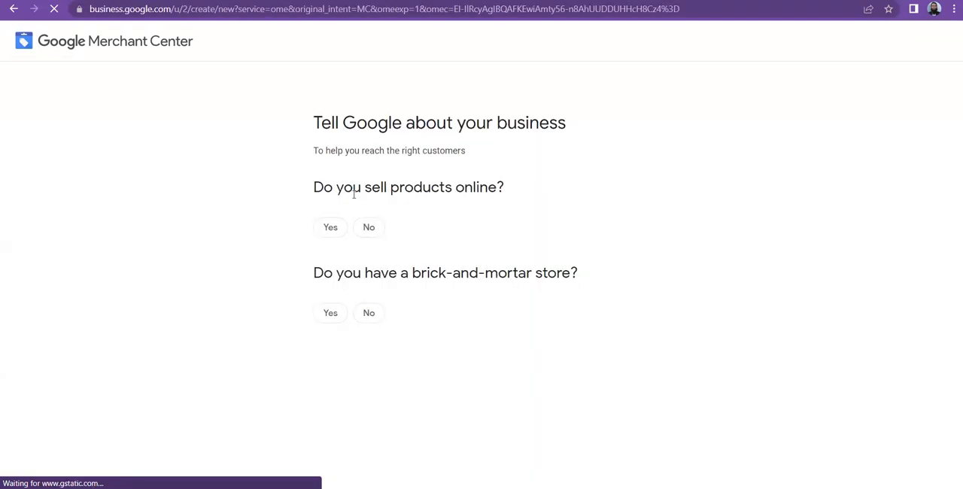
{"action": "left_click", "coordinate": [328, 230]}
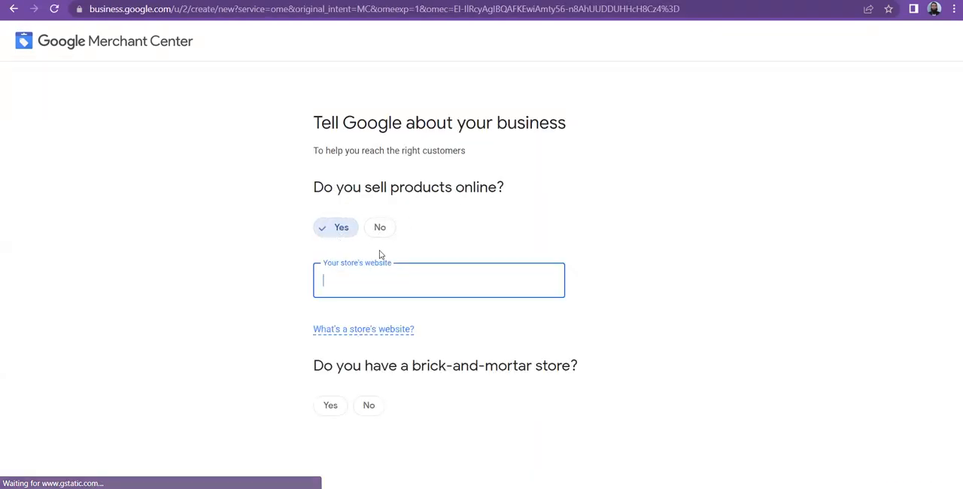
{"action": "type", "text": "www.plush"}
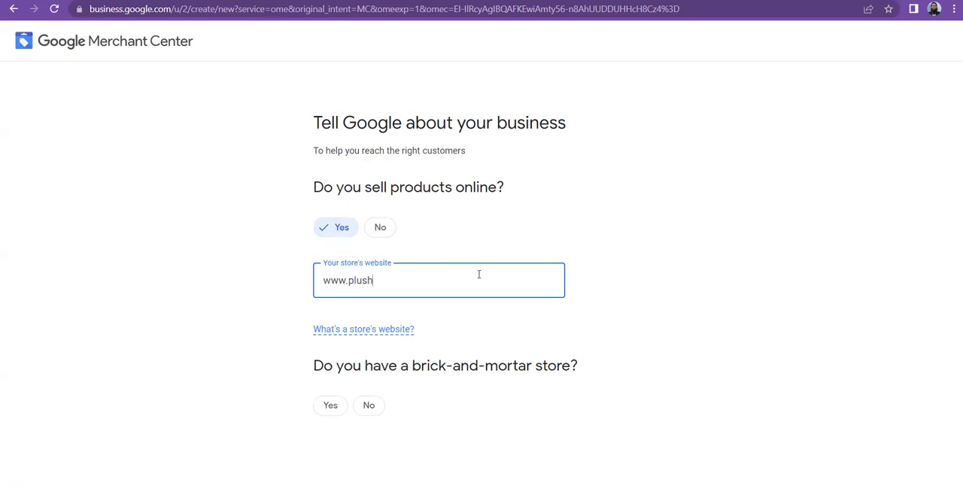
{"action": "type", "text": "mink.com"}
{"action": "left_click", "coordinate": [362, 407]}
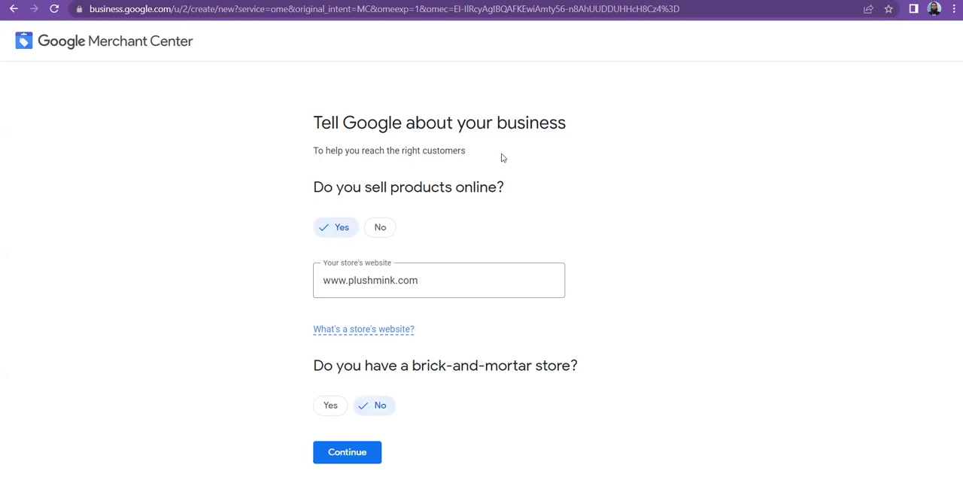
{"action": "left_click", "coordinate": [354, 454]}
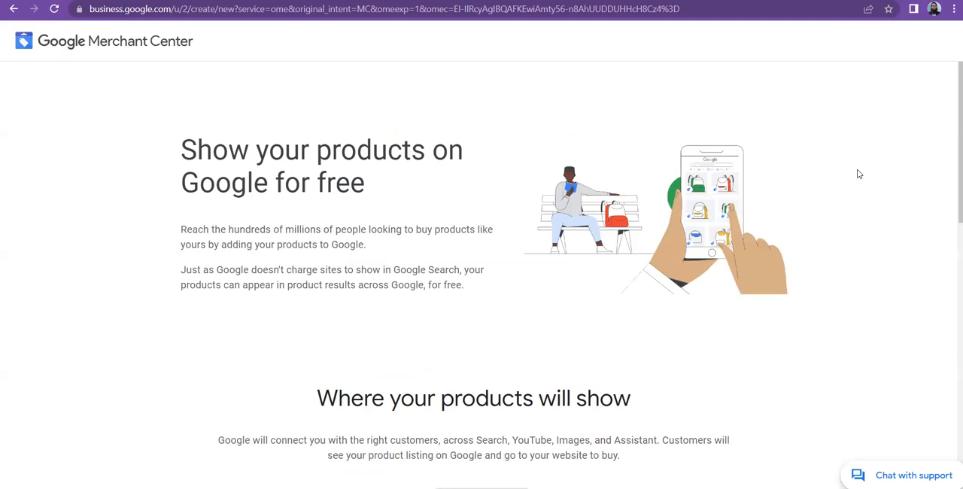
Step: Create the Google Merchant Center account with the business name PLushmink
{"action": "scroll", "coordinate": [482, 275], "scroll_direction": "down", "scroll_amount": 4}
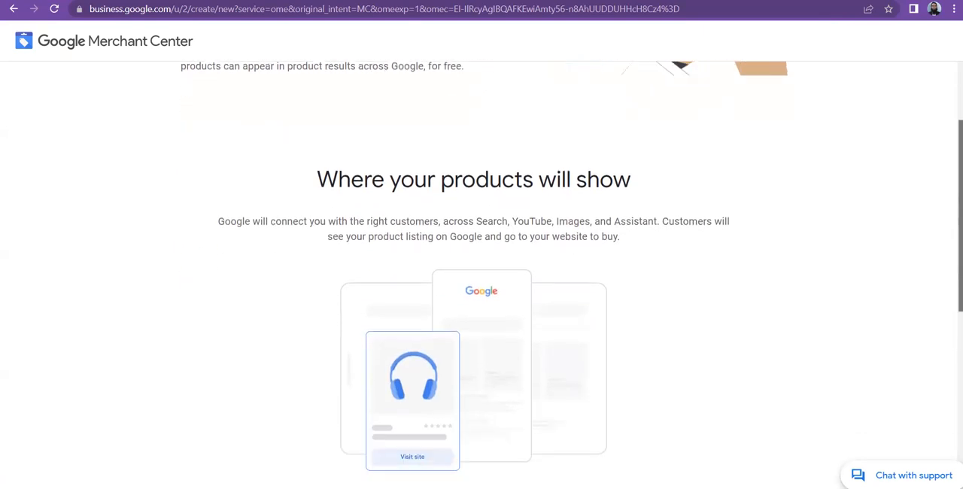
{"action": "scroll", "coordinate": [367, 408], "scroll_direction": "down", "scroll_amount": 4}
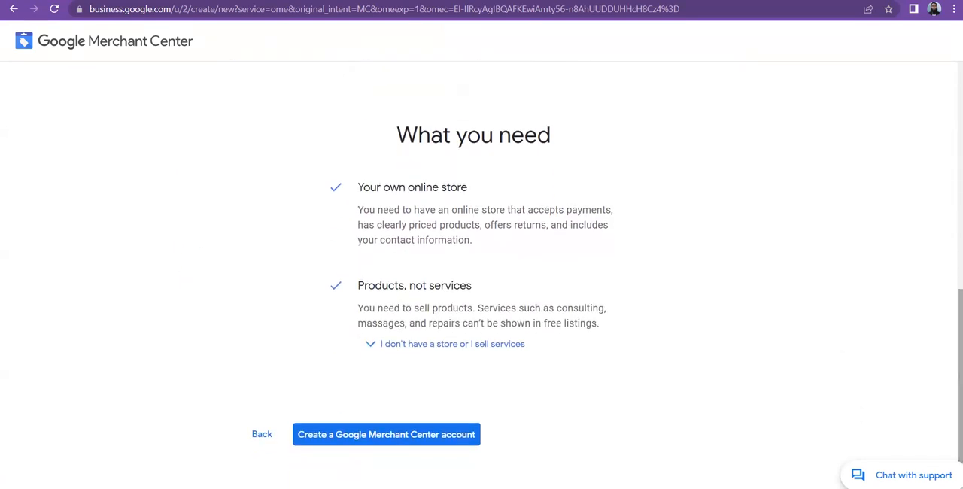
{"action": "left_click", "coordinate": [358, 438]}
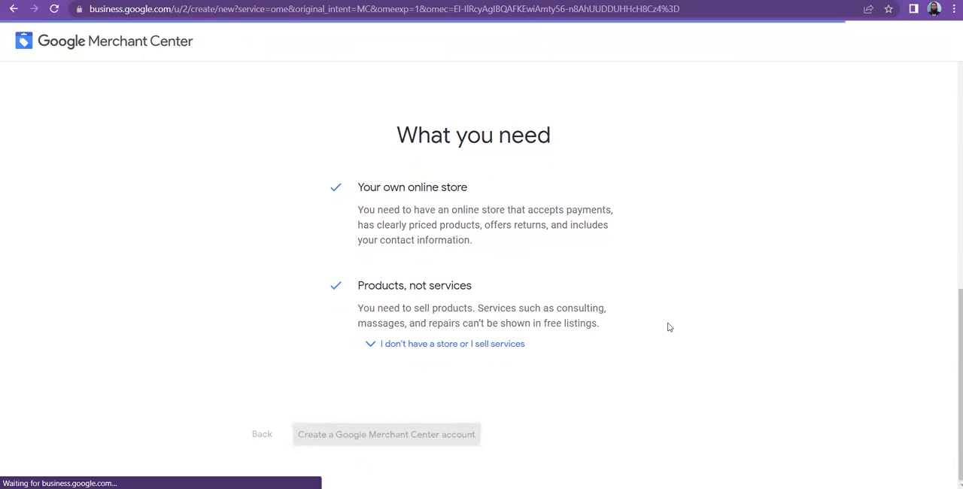
{"action": "left_click", "coordinate": [409, 178]}
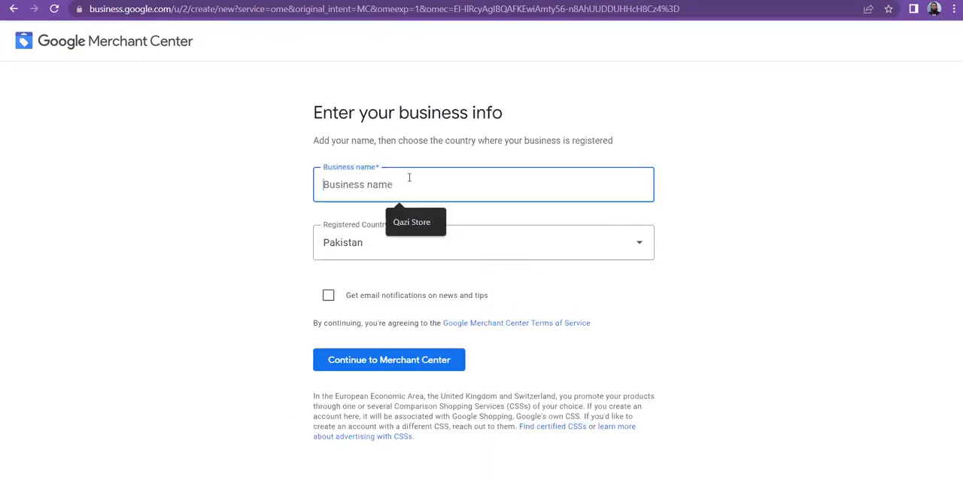
{"action": "type", "text": "PLush"}
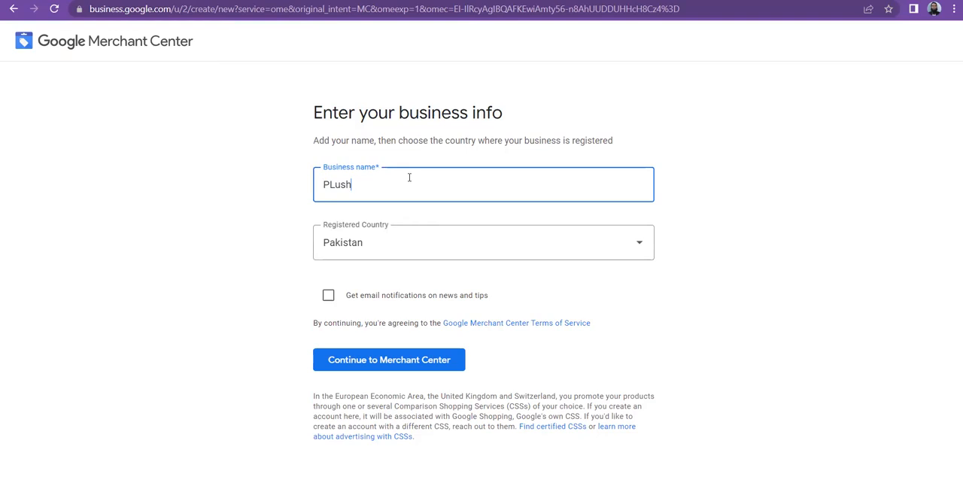
{"action": "type", "text": "mink"}
{"action": "left_click", "coordinate": [366, 358]}
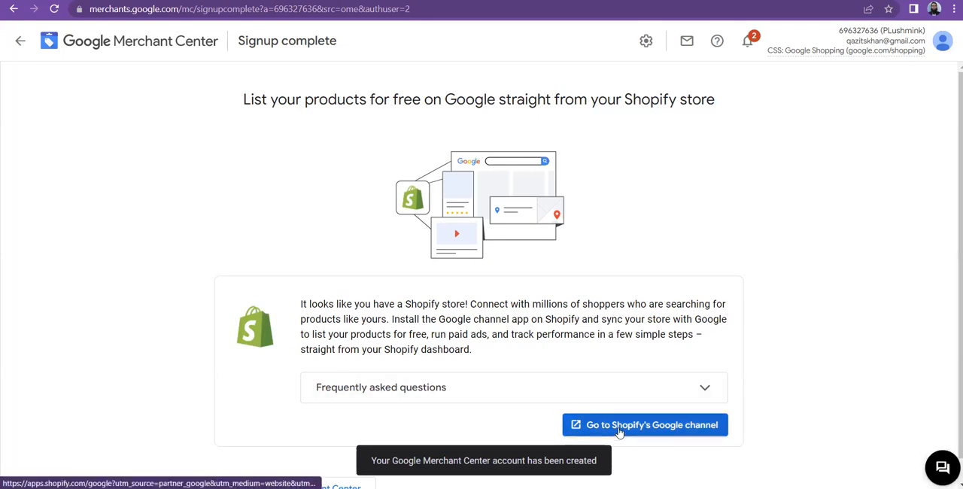
Step: Continue with Merchant Center instead of Shopify's Google channel and proceed to adding the business details
{"action": "scroll", "coordinate": [844, 319], "scroll_direction": "down", "scroll_amount": 1}
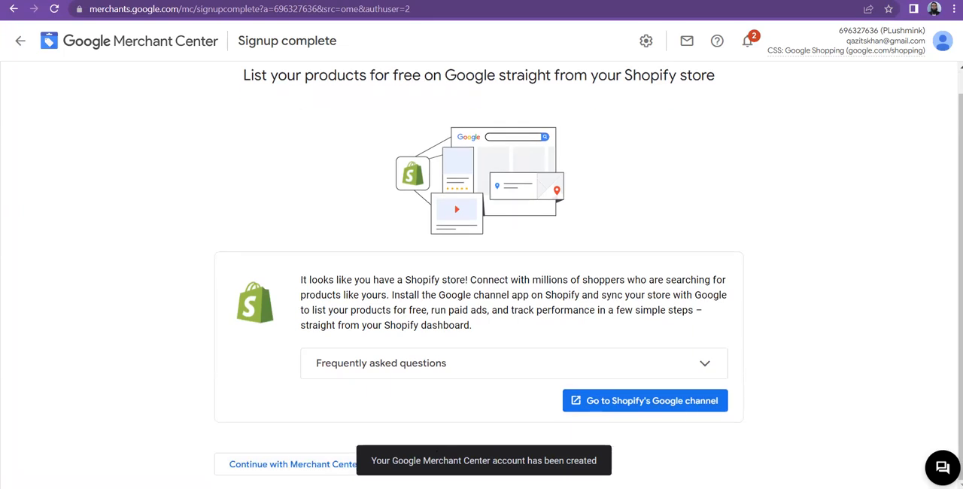
{"action": "left_click", "coordinate": [326, 466]}
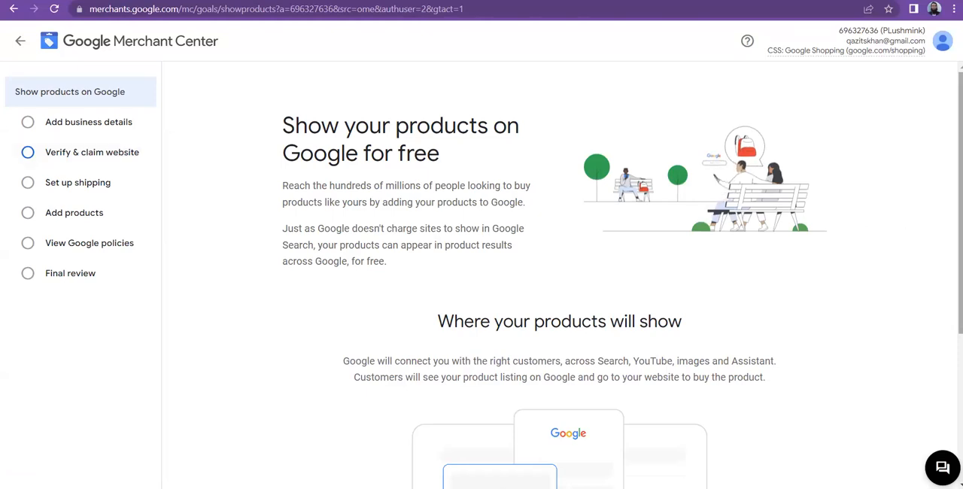
{"action": "scroll", "coordinate": [818, 447], "scroll_direction": "down", "scroll_amount": 3}
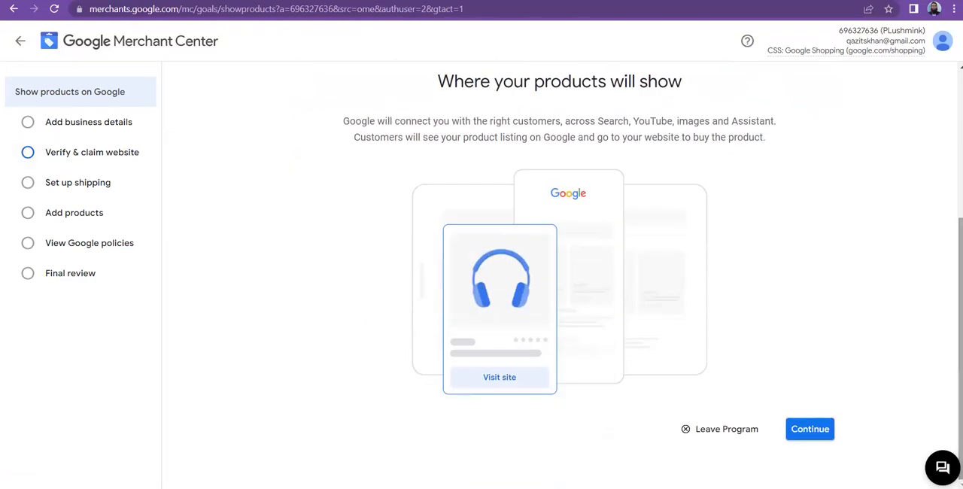
{"action": "left_click", "coordinate": [811, 429]}
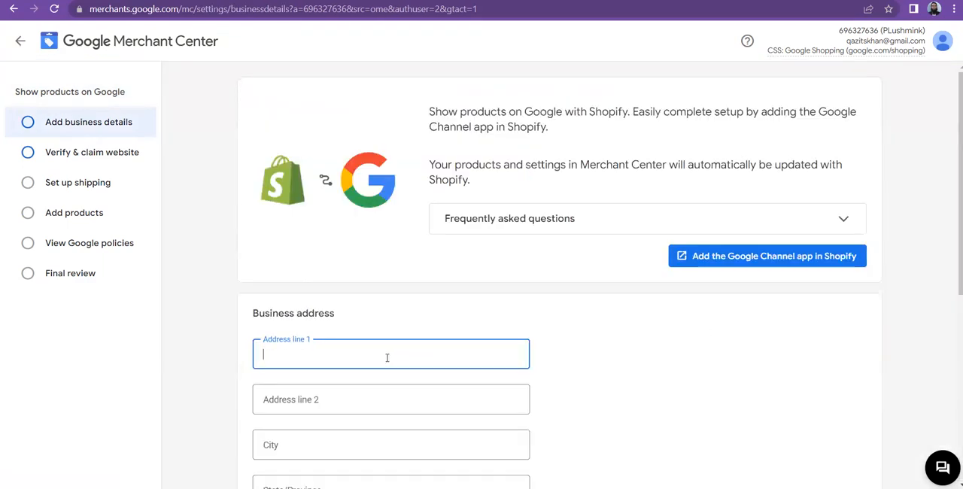
Step: Fill in the business address with both address lines, city, state and postal code, and submit it for saving
{"action": "type", "text": "Karachi"}
{"action": "key", "text": "Tab"}
{"action": "type", "text": "Karachi"}
{"action": "key", "text": "Tab"}
{"action": "type", "text": "Karachi"}
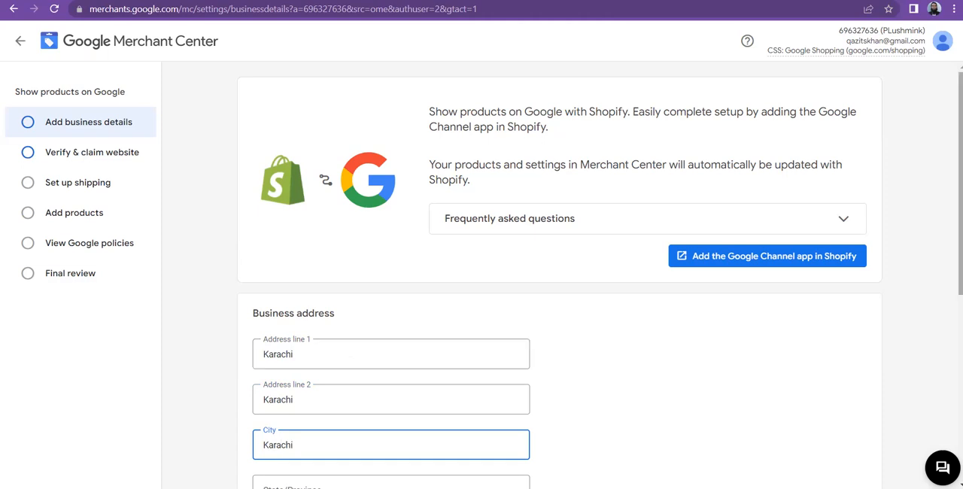
{"action": "scroll", "coordinate": [600, 275], "scroll_direction": "down", "scroll_amount": 4}
{"action": "left_click", "coordinate": [307, 217]}
{"action": "type", "text": "Sindh"}
{"action": "key", "text": "Tab"}
{"action": "type", "text": "75600"}
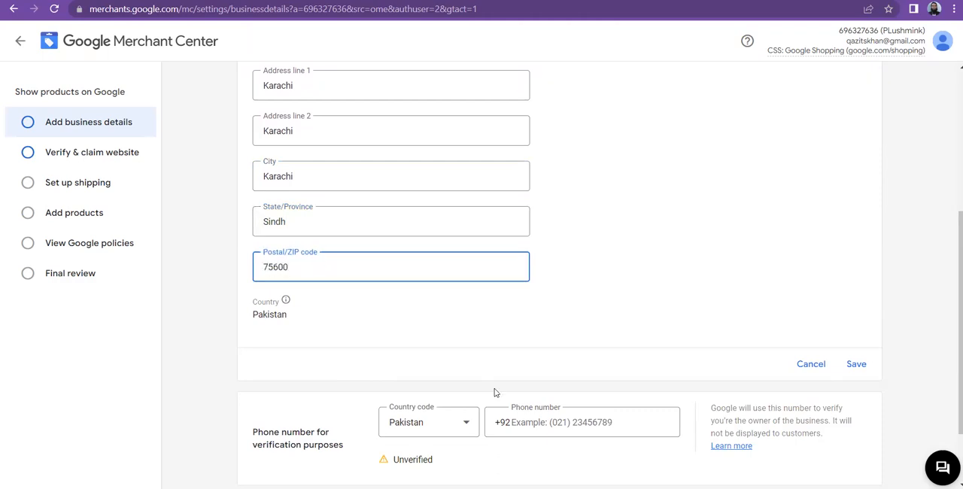
{"action": "left_click", "coordinate": [534, 418]}
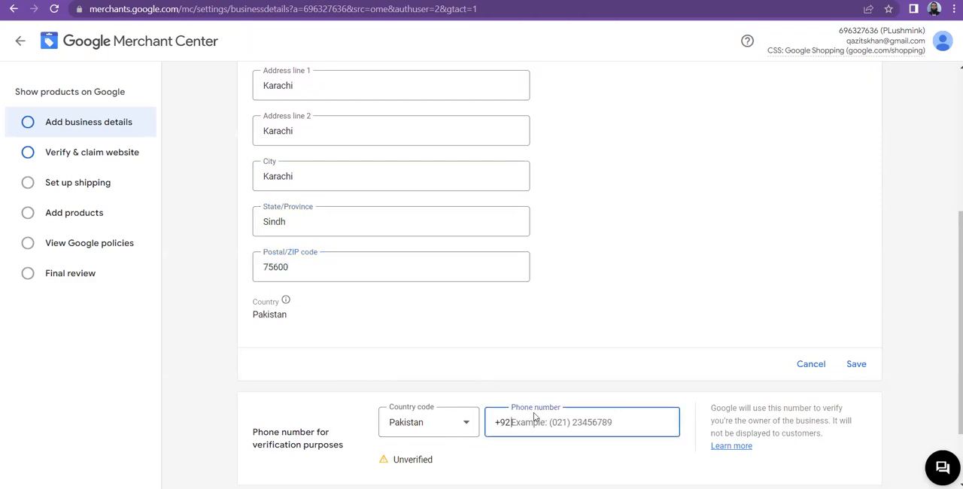
{"action": "left_click", "coordinate": [856, 366]}
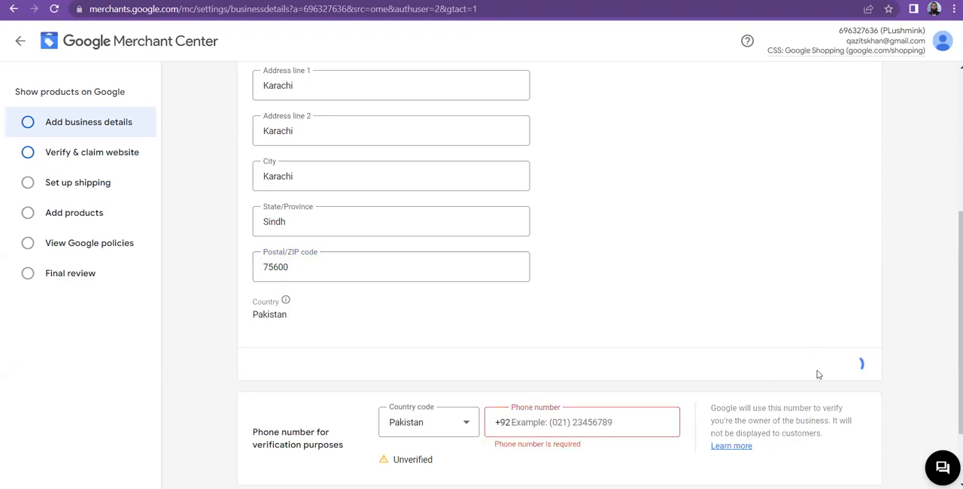
Step: Enter the business phone number for verification purposes
{"action": "left_click", "coordinate": [540, 421]}
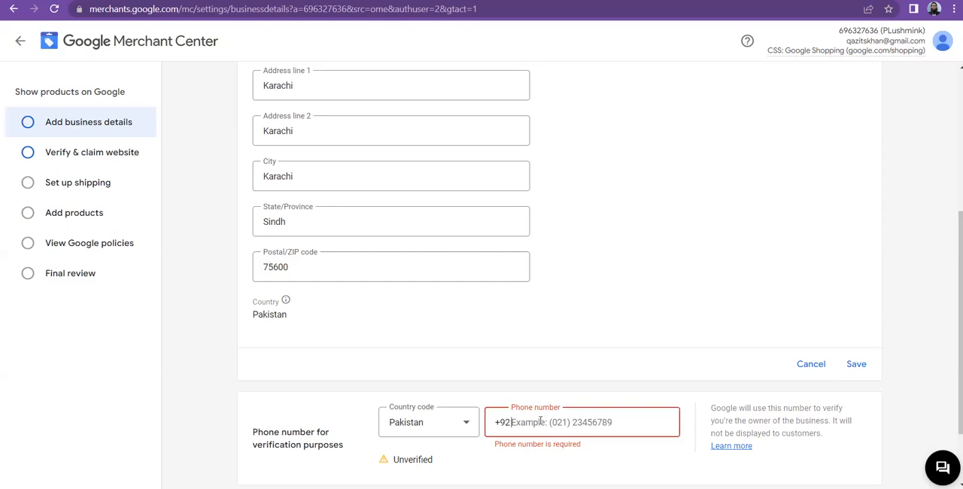
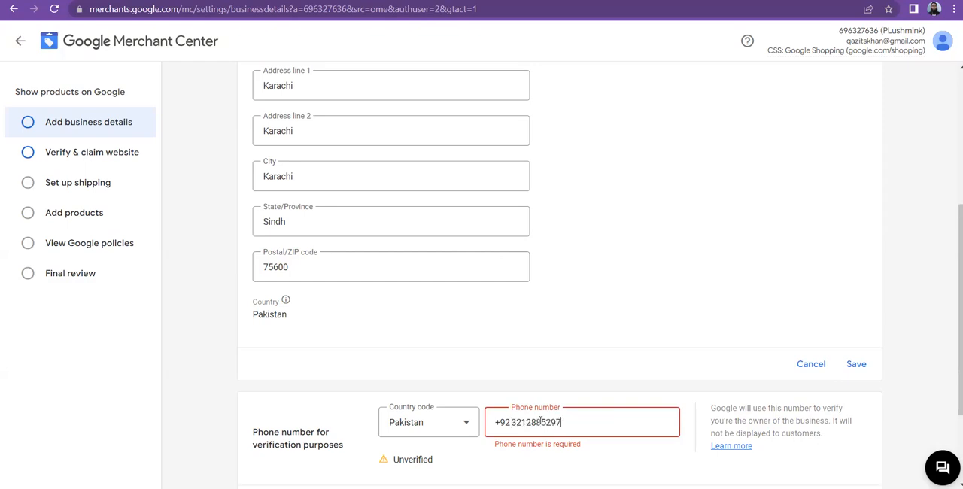
{"action": "left_click", "coordinate": [537, 466]}
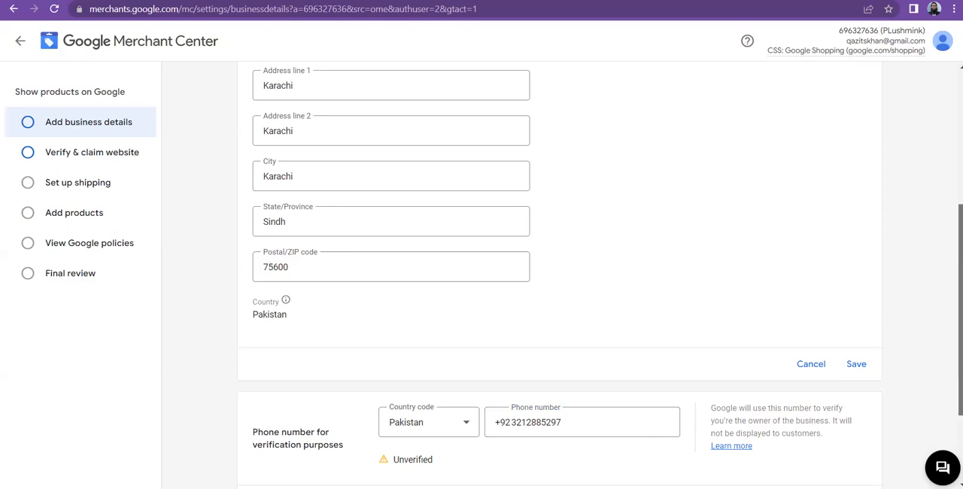
Step: Start verifying the phone number and request the verification code by voice call
{"action": "scroll", "coordinate": [836, 374], "scroll_direction": "down", "scroll_amount": 3}
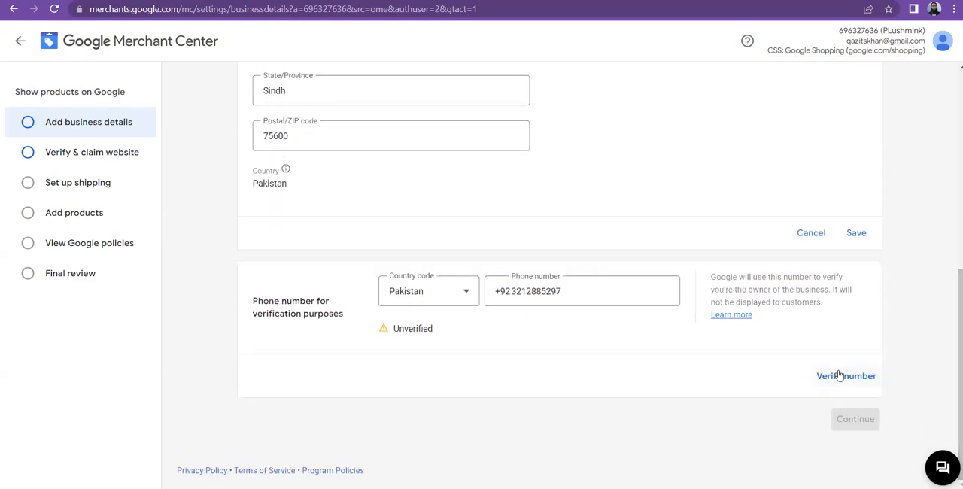
{"action": "left_click", "coordinate": [840, 376]}
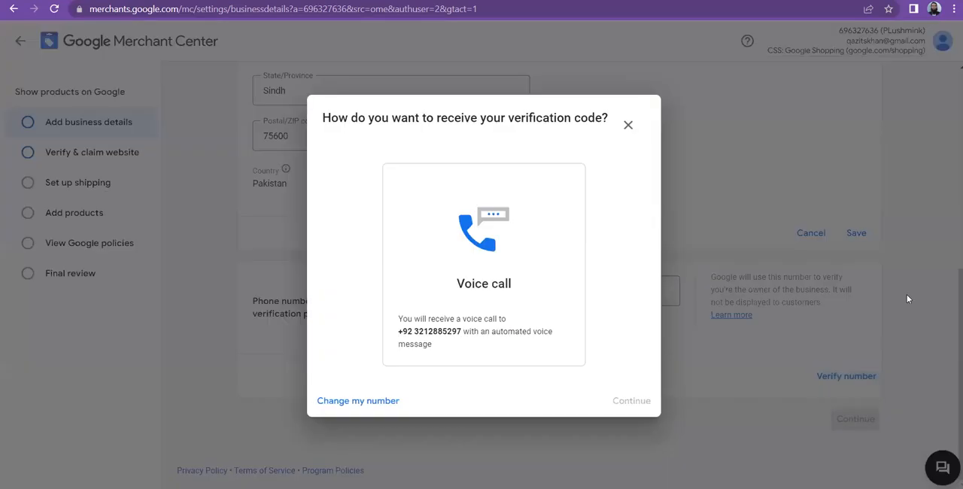
{"action": "left_click", "coordinate": [529, 323]}
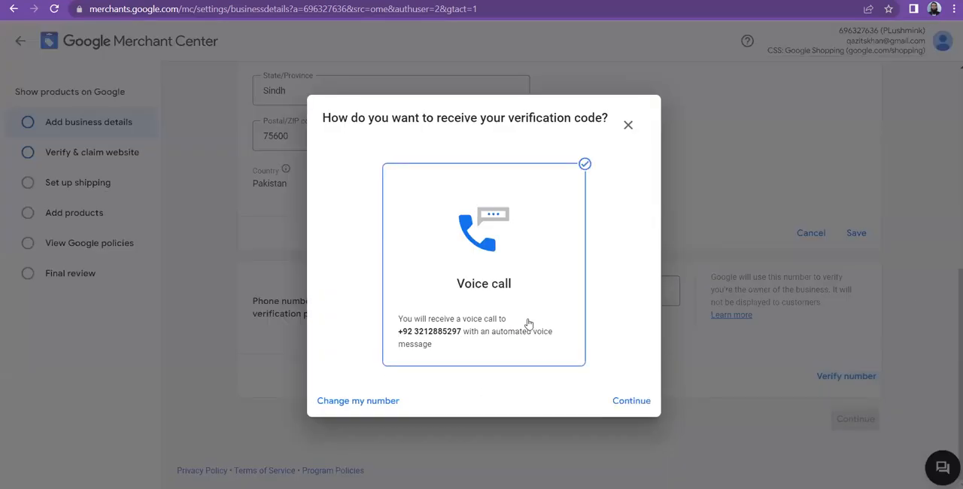
{"action": "left_click", "coordinate": [631, 403]}
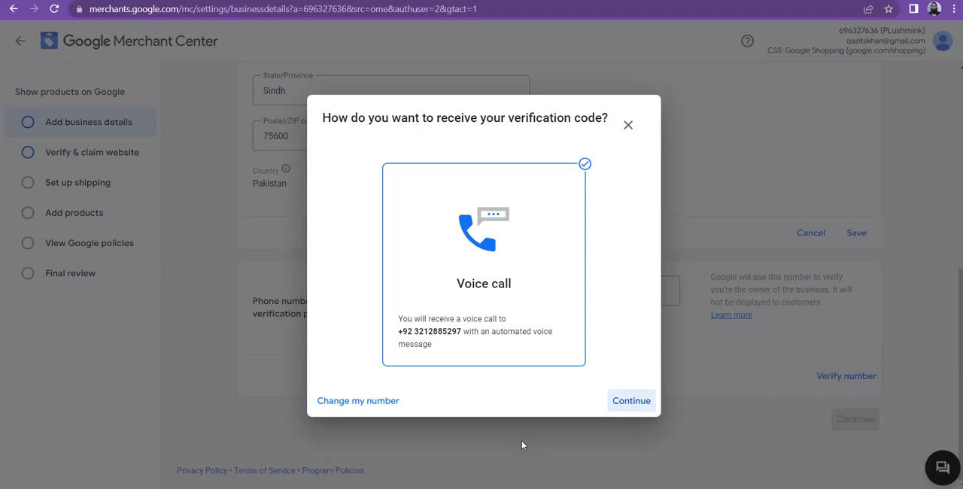
Step: Enter the six-digit verification code received by voice call and finish verifying the phone number
{"action": "mouse_move", "coordinate": [637, 488]}
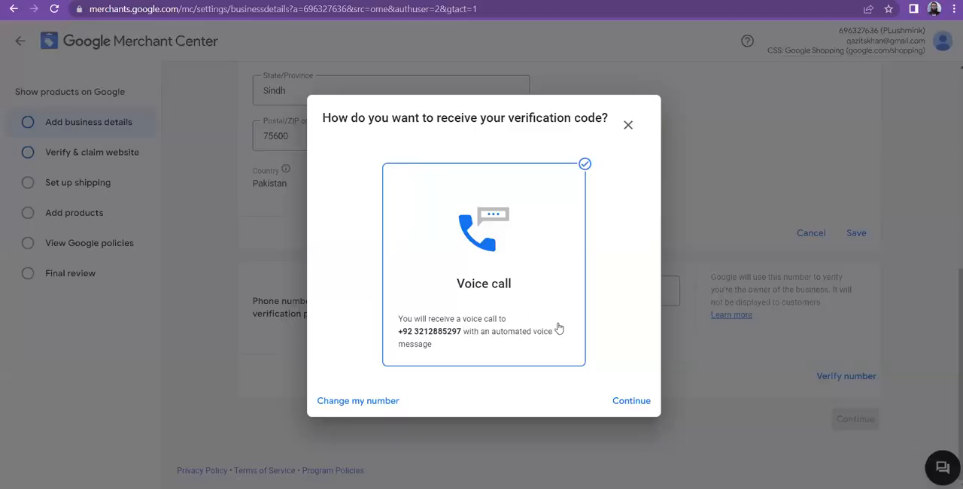
{"action": "left_click", "coordinate": [620, 400]}
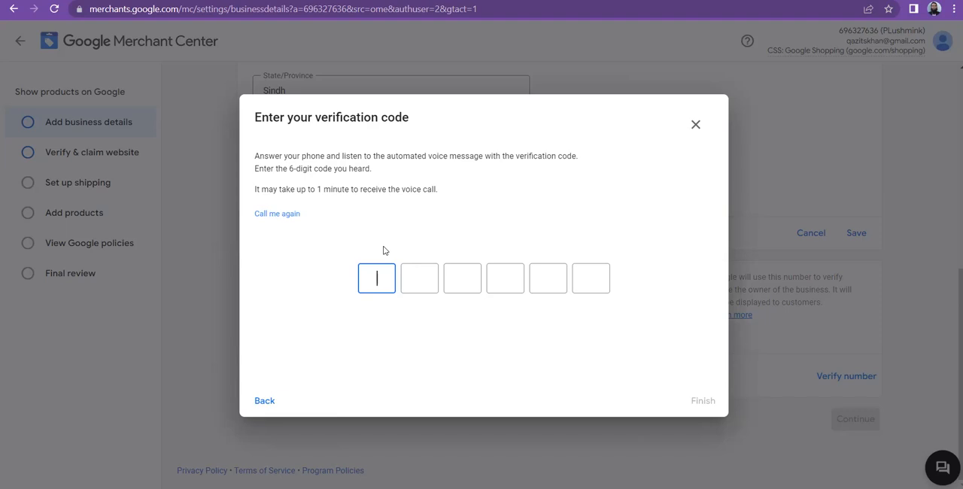
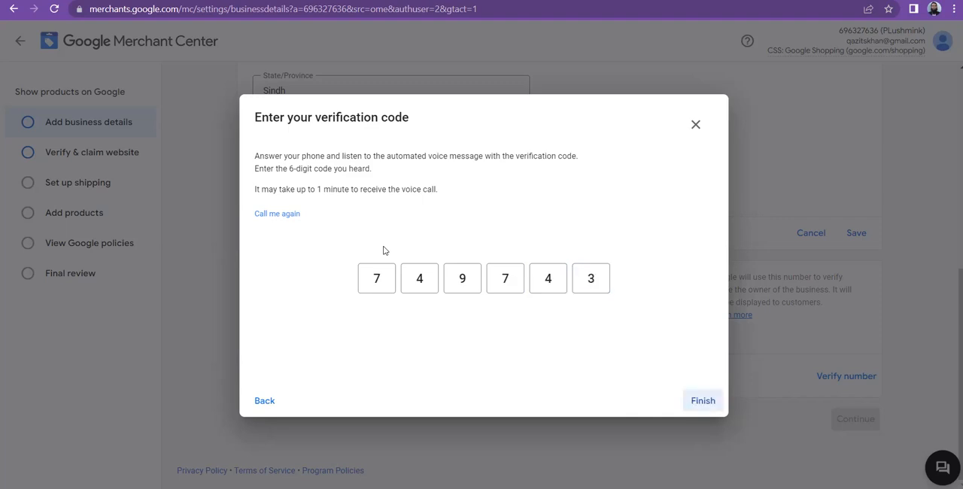
{"action": "left_click", "coordinate": [704, 403]}
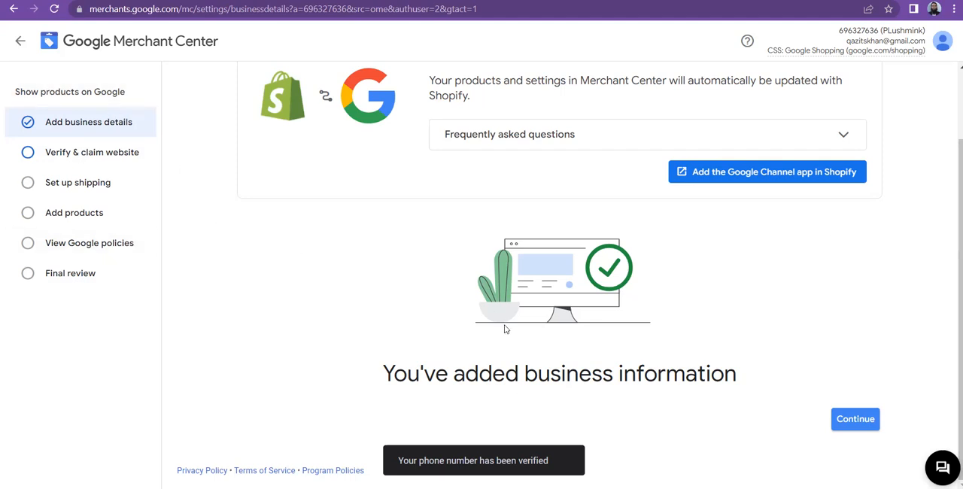
Step: Proceed to verifying and claiming the website, and show the other available verification methods
{"action": "left_click", "coordinate": [856, 419]}
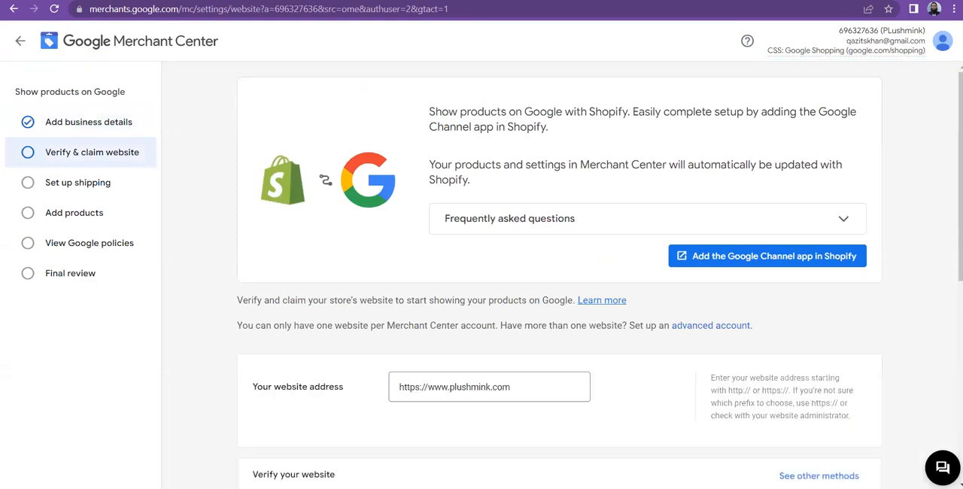
{"action": "left_click_drag", "start_coordinate": [961, 165], "coordinate": [961, 314]}
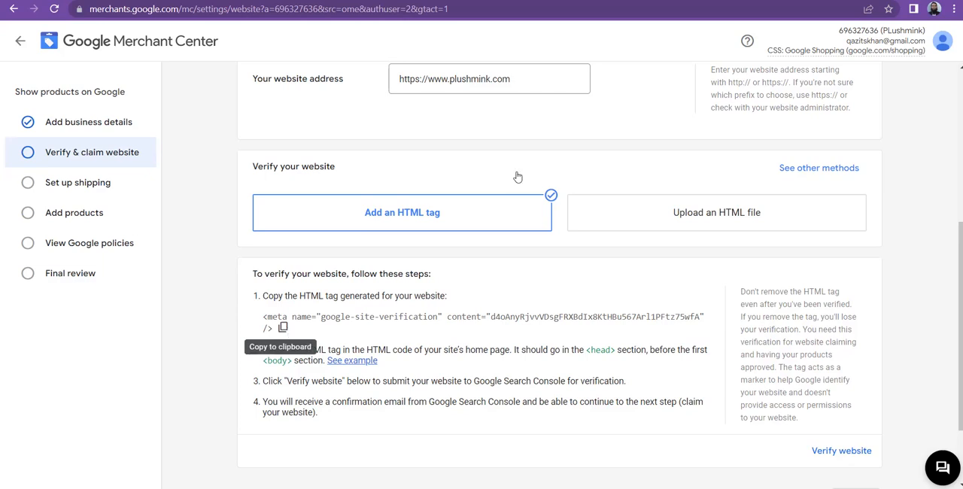
{"action": "left_click", "coordinate": [802, 170]}
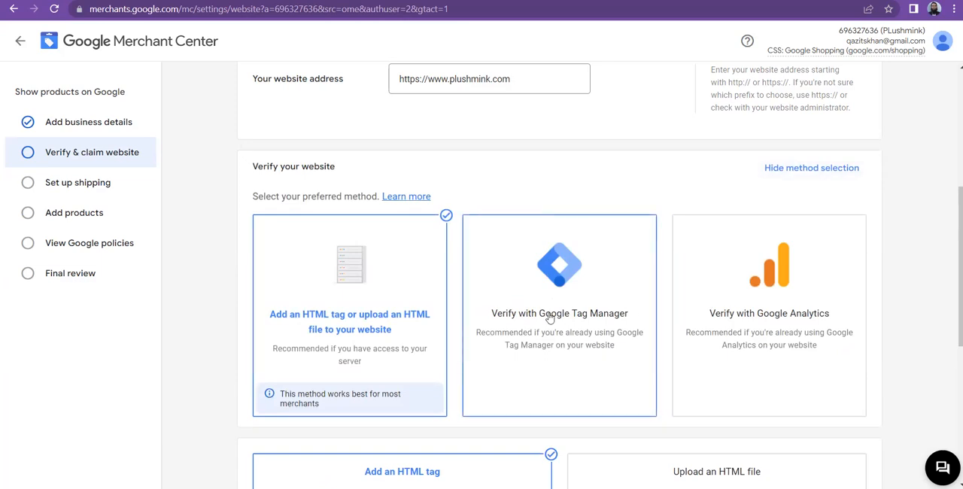
Step: Compare the instructions for verifying the website with Google Tag Manager, Google Analytics and an HTML tag
{"action": "left_click", "coordinate": [550, 319]}
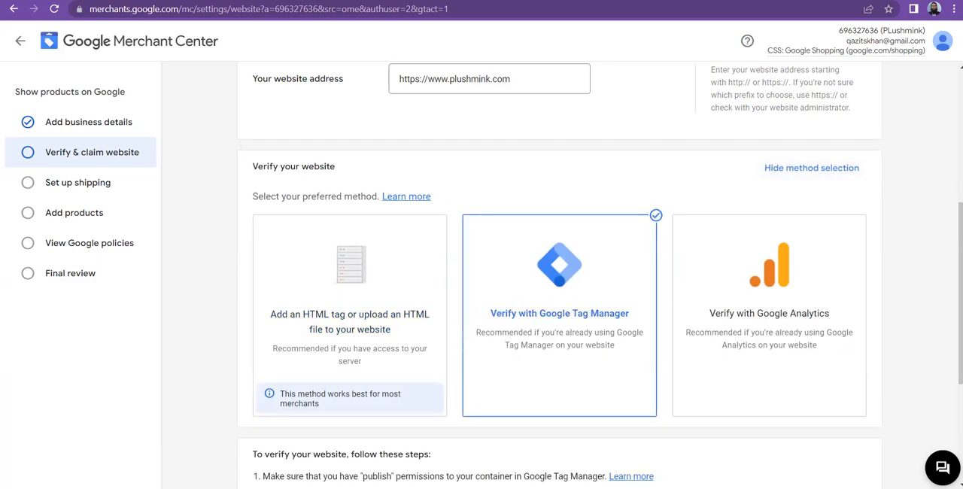
{"action": "scroll", "coordinate": [560, 244], "scroll_direction": "down", "scroll_amount": 3}
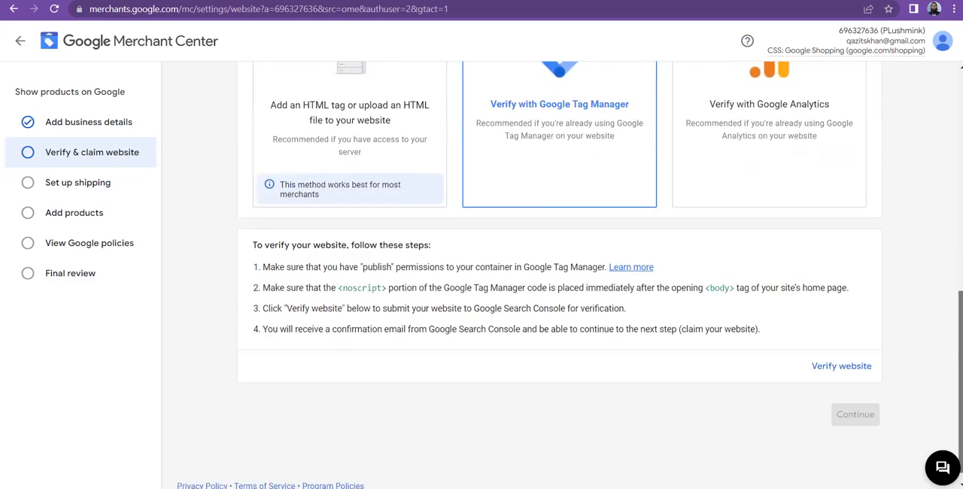
{"action": "scroll", "coordinate": [940, 242], "scroll_direction": "up", "scroll_amount": 3}
{"action": "left_click", "coordinate": [752, 257]}
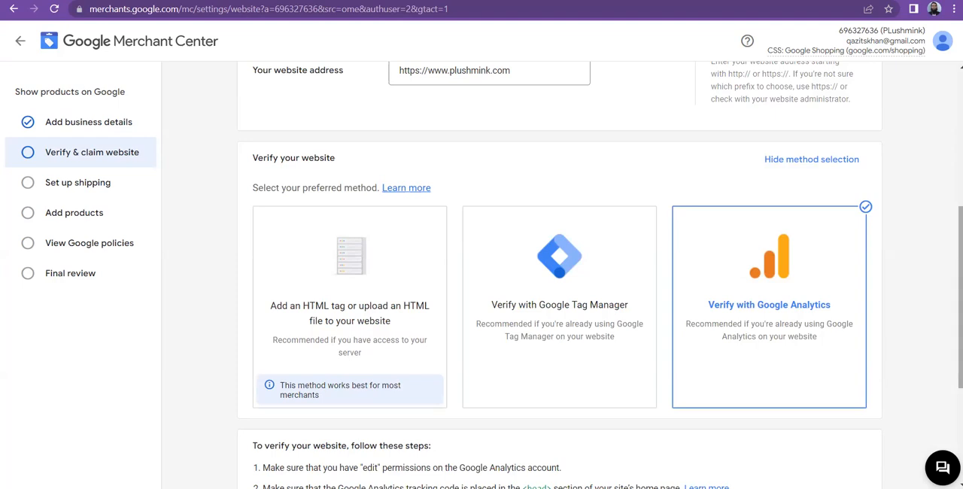
{"action": "scroll", "coordinate": [560, 275], "scroll_direction": "down", "scroll_amount": 3}
{"action": "scroll", "coordinate": [560, 275], "scroll_direction": "up", "scroll_amount": 1}
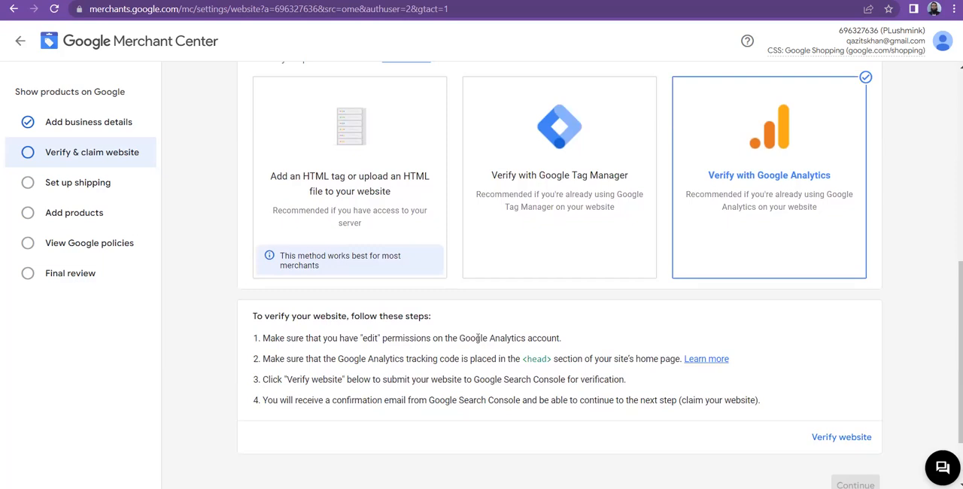
{"action": "left_click", "coordinate": [315, 210]}
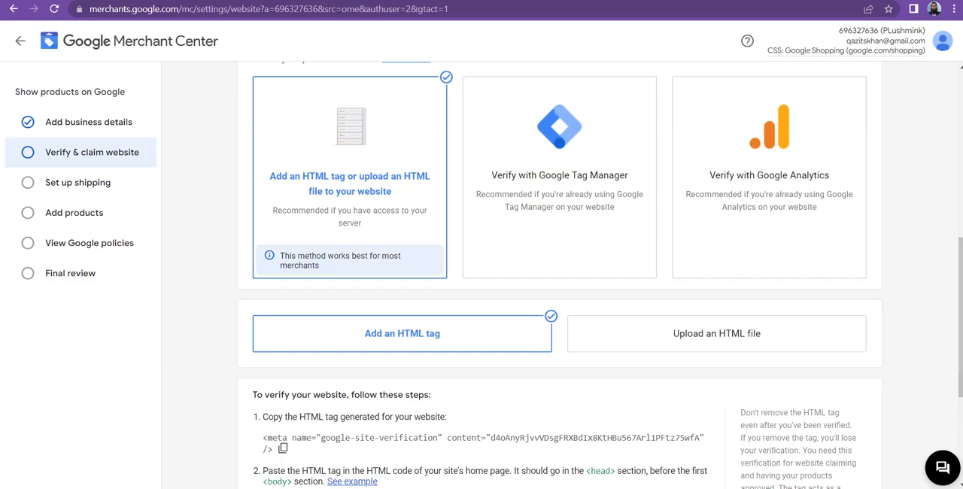
{"action": "scroll", "coordinate": [960, 316], "scroll_direction": "down", "scroll_amount": 3}
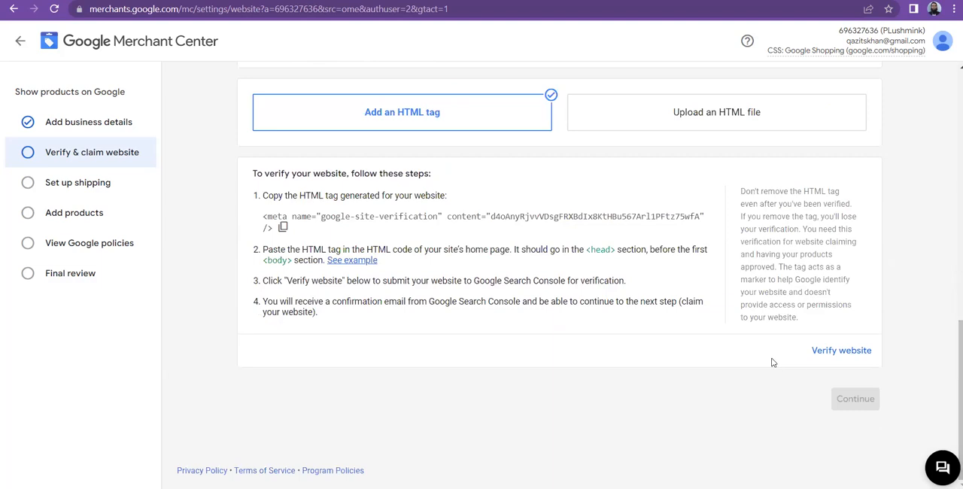
Step: Start the shipping setup and accept the default service coverage for PLushmink shipping, with Pakistan as country and PKR as currency
{"action": "left_click", "coordinate": [84, 185]}
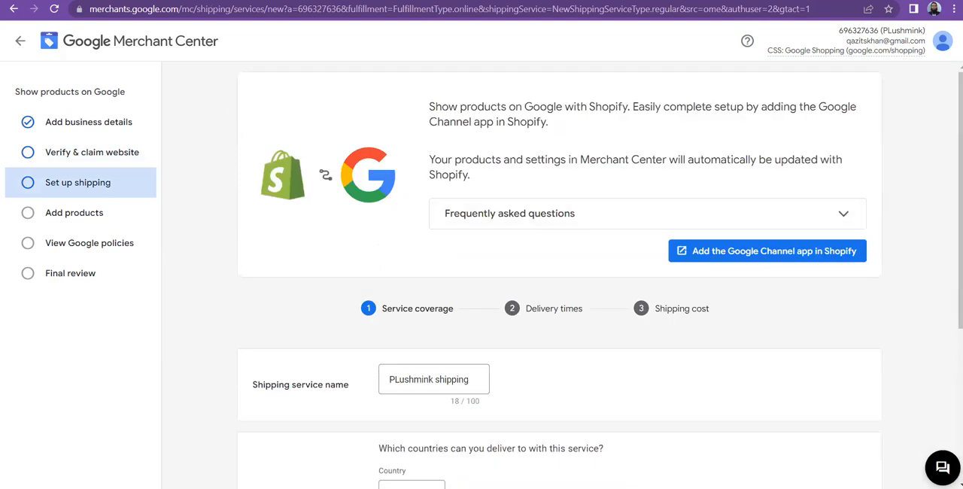
{"action": "left_click_drag", "start_coordinate": [961, 203], "coordinate": [961, 358]}
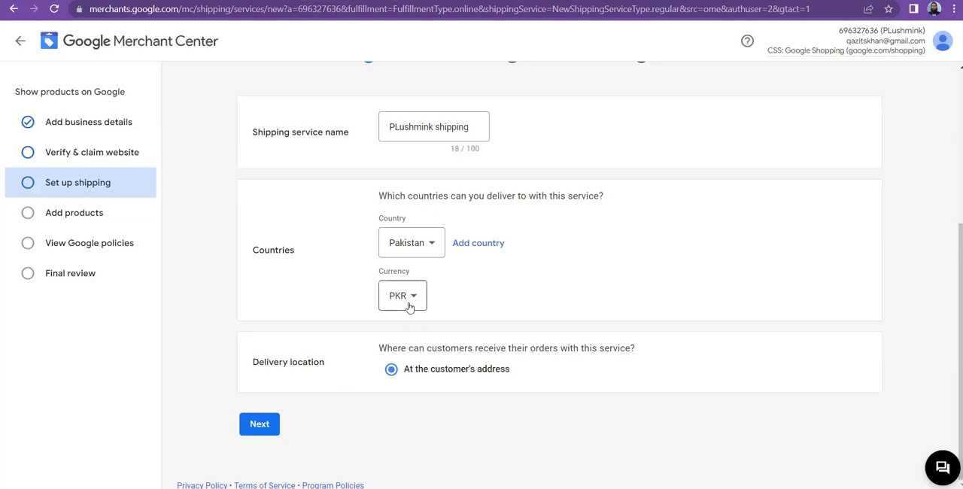
{"action": "left_click", "coordinate": [259, 424]}
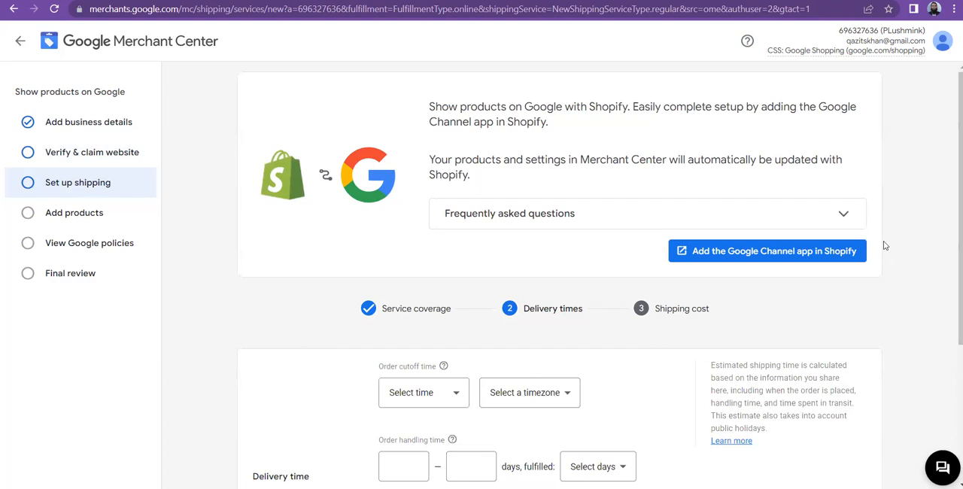
Step: Set the order cutoff time to 5:00 PM for the shipping service
{"action": "scroll", "coordinate": [560, 301], "scroll_direction": "down", "scroll_amount": 2}
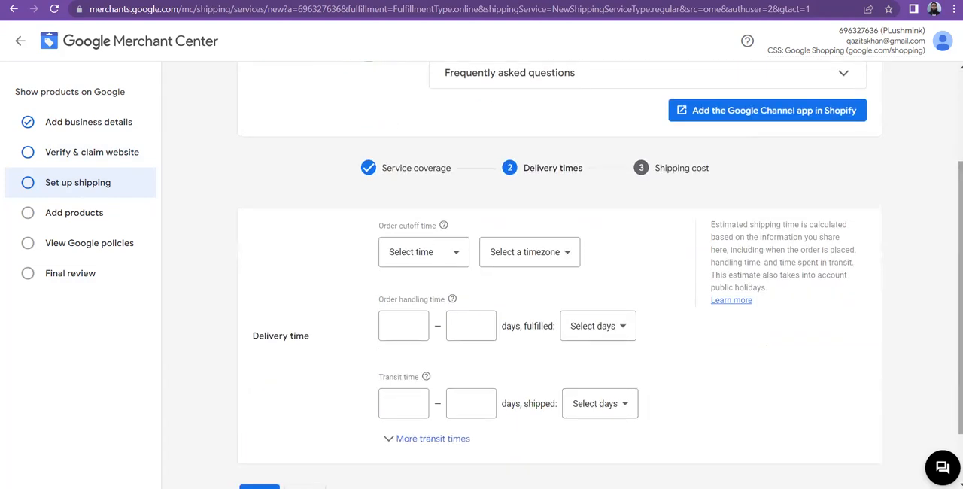
{"action": "left_click", "coordinate": [407, 256]}
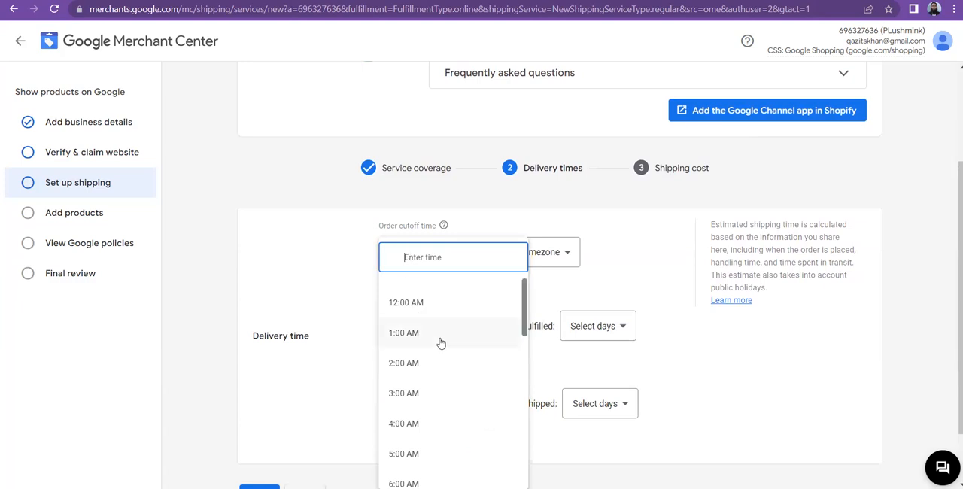
{"action": "left_click_drag", "start_coordinate": [523, 301], "coordinate": [534, 430]}
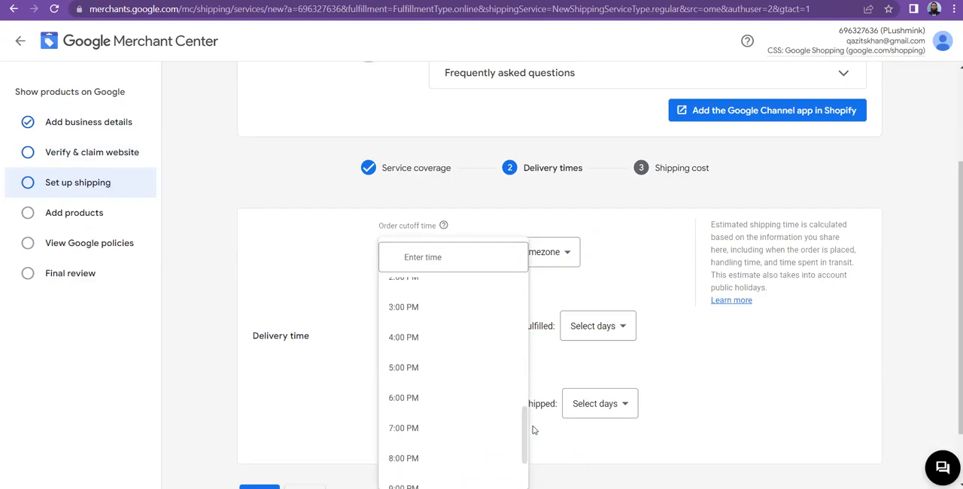
{"action": "left_click", "coordinate": [430, 374]}
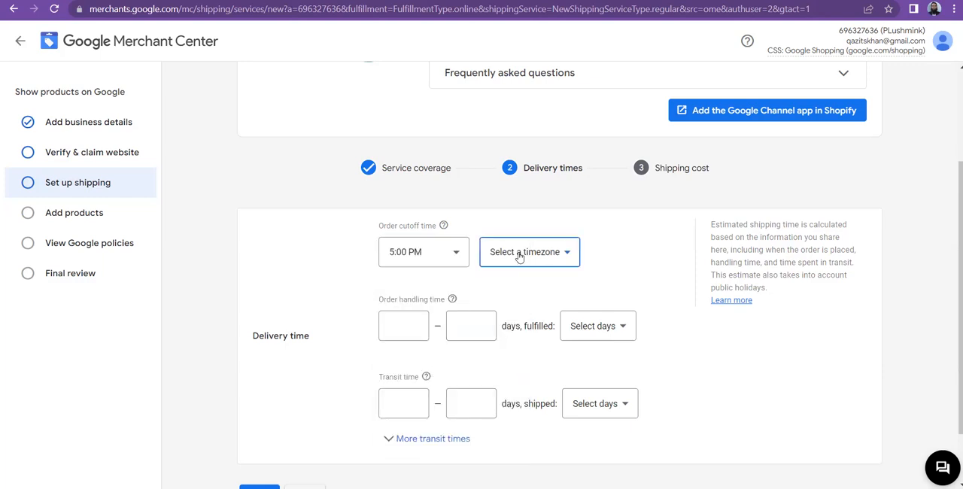
Step: Set the cutoff timezone to (GMT+05:00) Pakistan Standard Time (Karachi)
{"action": "left_click", "coordinate": [518, 253]}
{"action": "type", "text": "pk"}
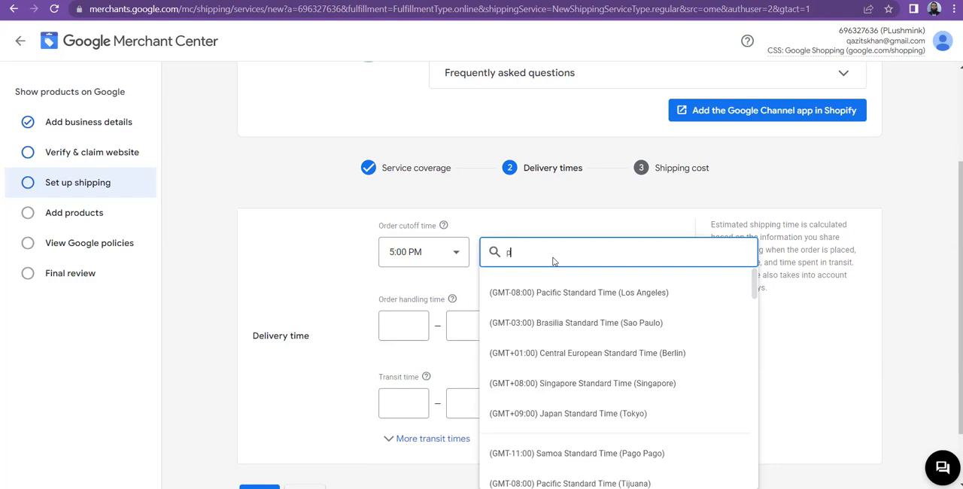
{"action": "key", "text": "BackSpace"}
{"action": "type", "text": "s"}
{"action": "key", "text": "BackSpace"}
{"action": "key", "text": "BackSpace"}
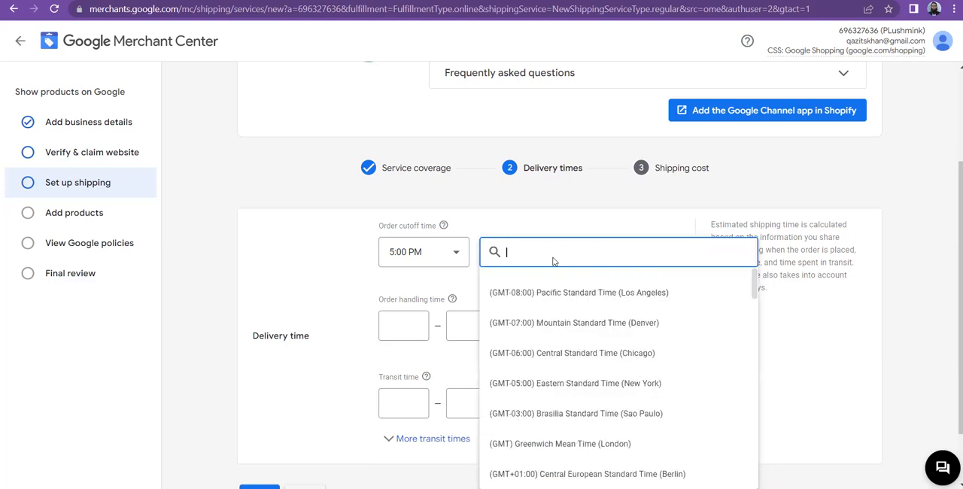
{"action": "type", "text": "gmt+0"}
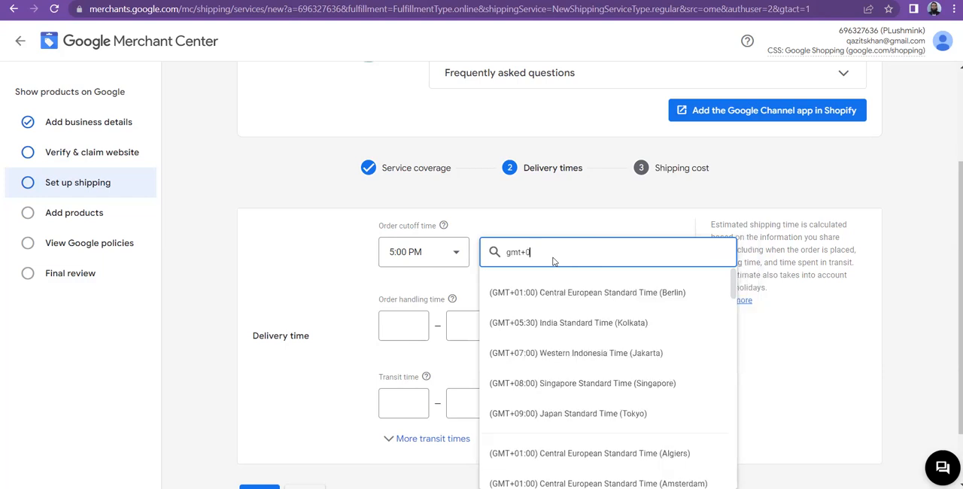
{"action": "type", "text": "5"}
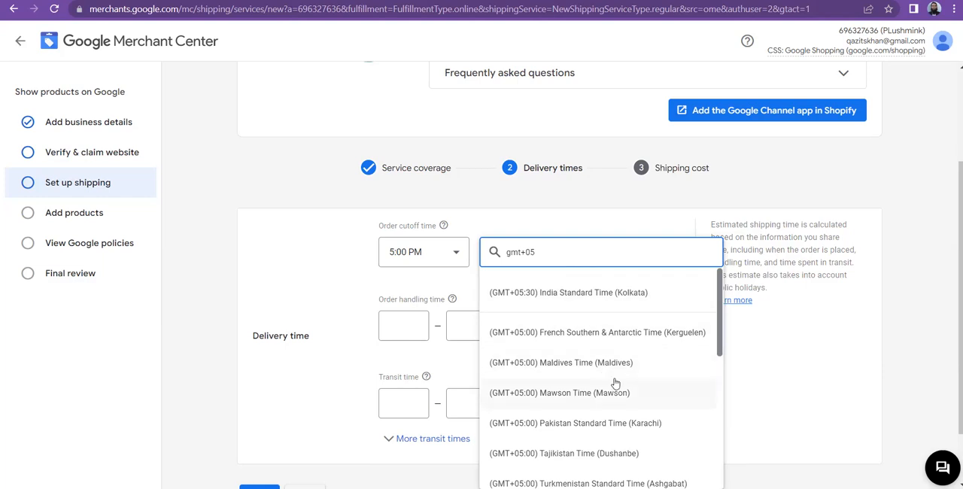
{"action": "left_click", "coordinate": [592, 425]}
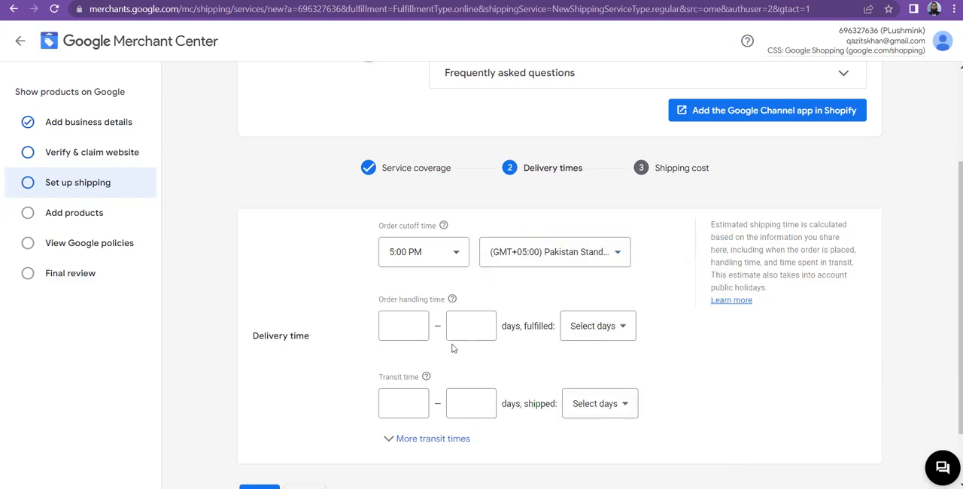
Step: Set the order handling time to 5–6 days, with orders fulfilled Mon – Fri
{"action": "left_click", "coordinate": [413, 324]}
{"action": "type", "text": "5"}
{"action": "key", "text": "Tab"}
{"action": "type", "text": "6"}
{"action": "left_click", "coordinate": [604, 326]}
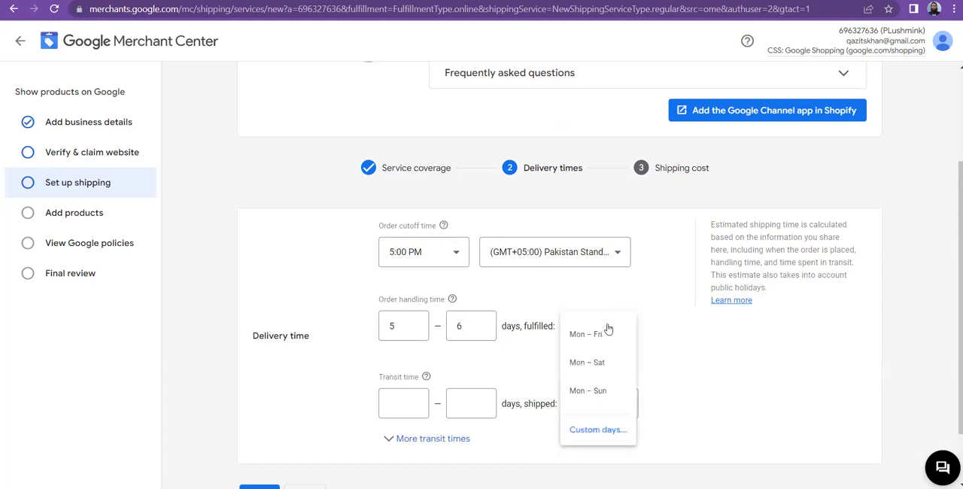
{"action": "left_click", "coordinate": [602, 338]}
Step: Change the order handling time to 2–3 days
{"action": "left_click", "coordinate": [404, 404]}
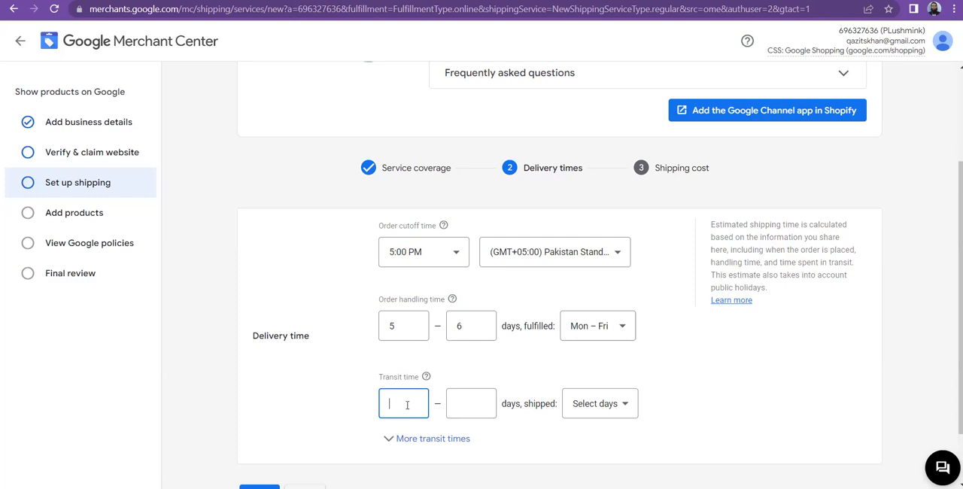
{"action": "double_click", "coordinate": [404, 323]}
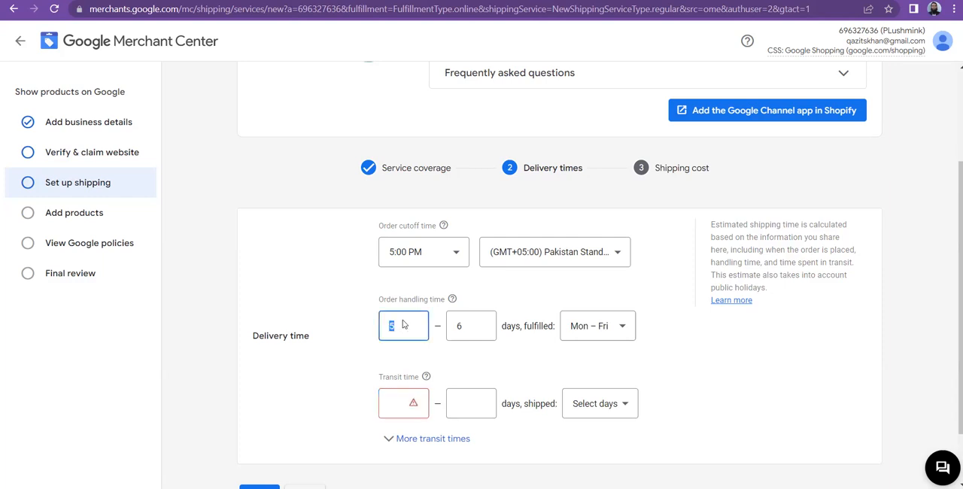
{"action": "type", "text": "2"}
{"action": "key", "text": "Tab"}
{"action": "type", "text": "3"}
Step: Set the transit time to 5–7 days, shipped Mon – Fri, and proceed to the shipping cost settings
{"action": "left_click", "coordinate": [391, 402]}
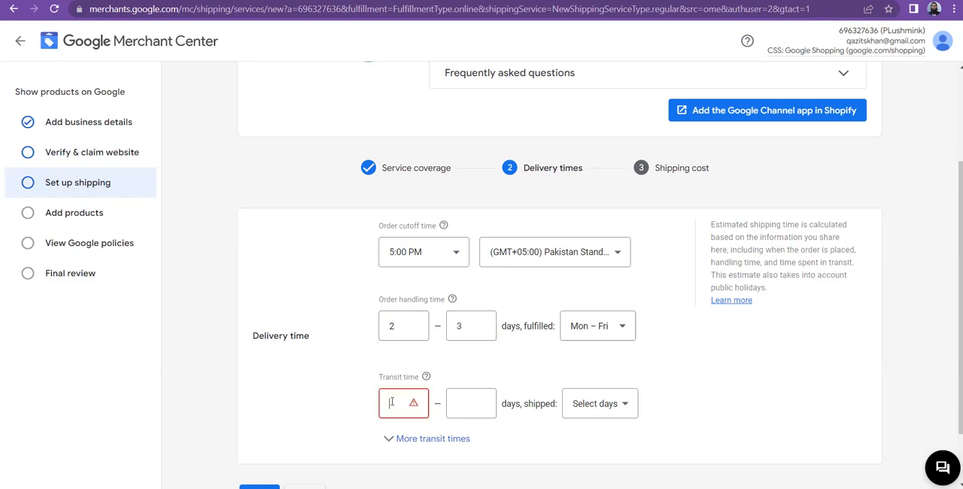
{"action": "type", "text": "5"}
{"action": "left_click", "coordinate": [462, 399]}
{"action": "type", "text": "7"}
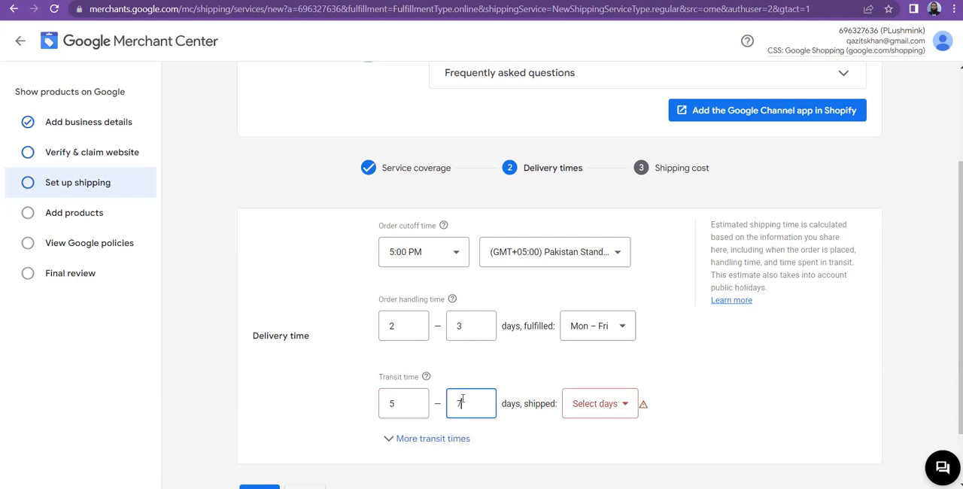
{"action": "left_click", "coordinate": [603, 404]}
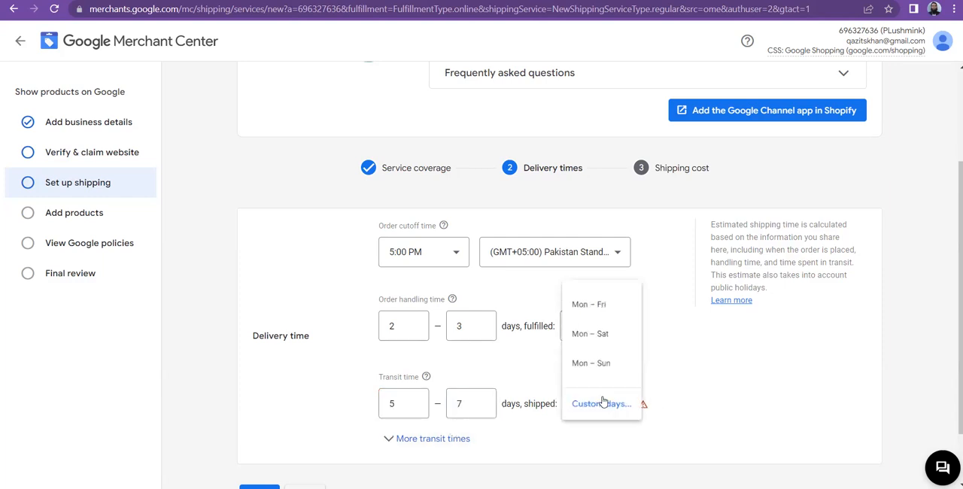
{"action": "left_click", "coordinate": [598, 303]}
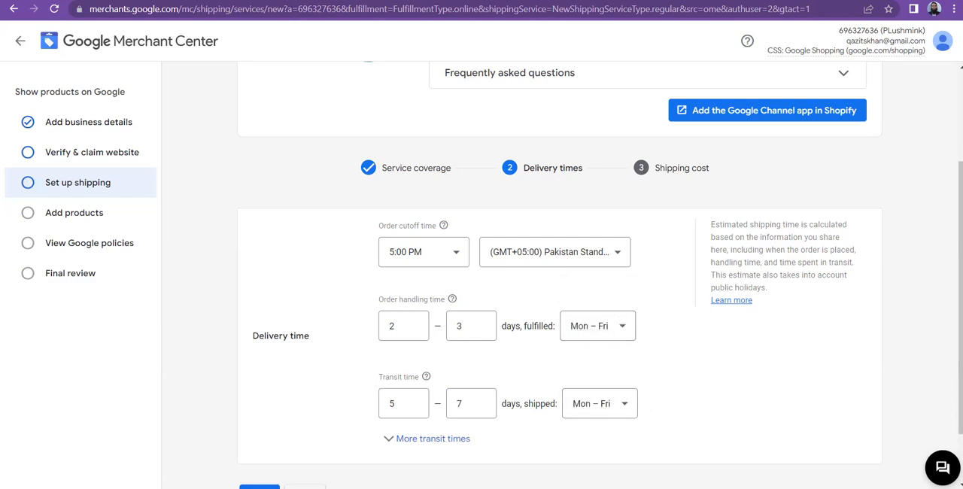
{"action": "scroll", "coordinate": [775, 373], "scroll_direction": "down", "scroll_amount": 1}
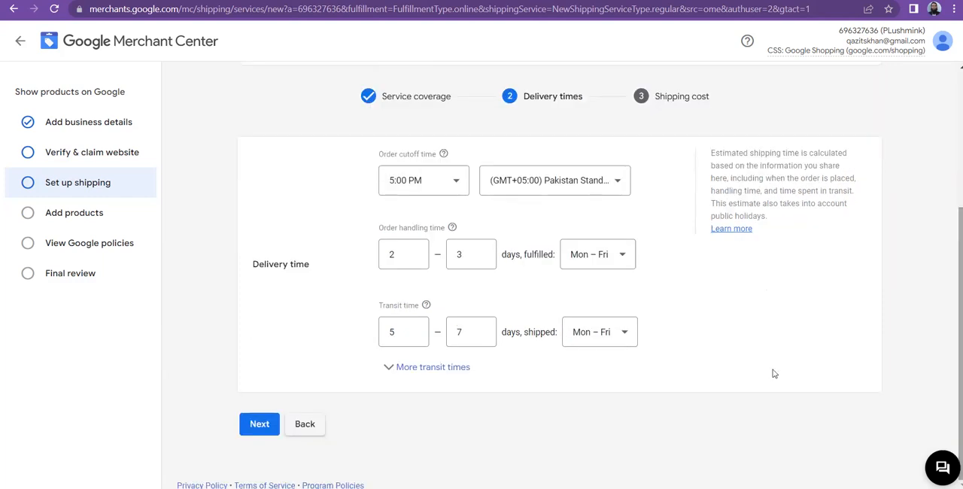
{"action": "left_click", "coordinate": [258, 424]}
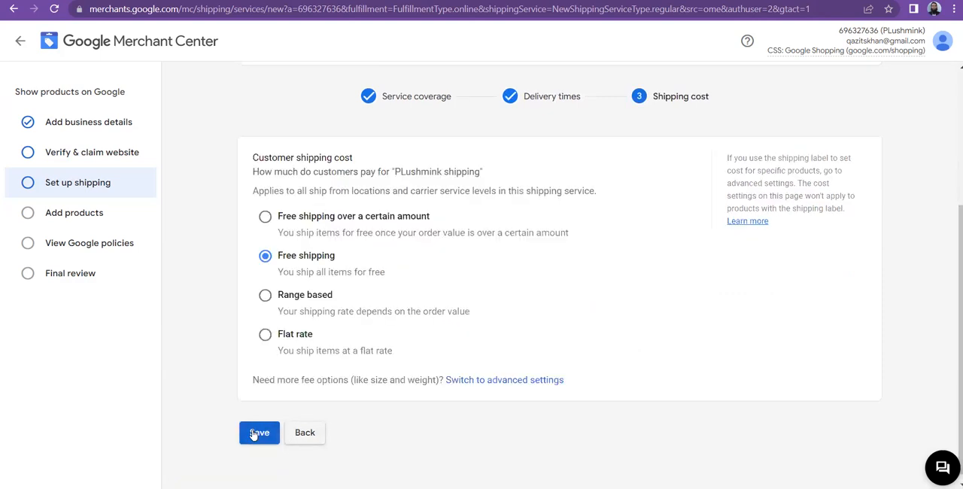
Step: Try the free-shipping-over-a-certain-amount option with a threshold of PKR 1000, and return to free shipping
{"action": "left_click", "coordinate": [361, 235]}
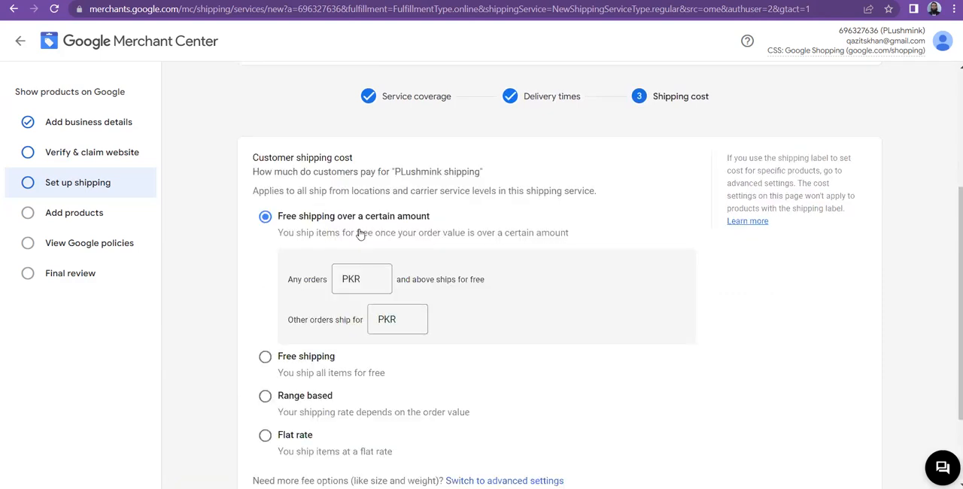
{"action": "left_click", "coordinate": [362, 279]}
{"action": "type", "text": "1000"}
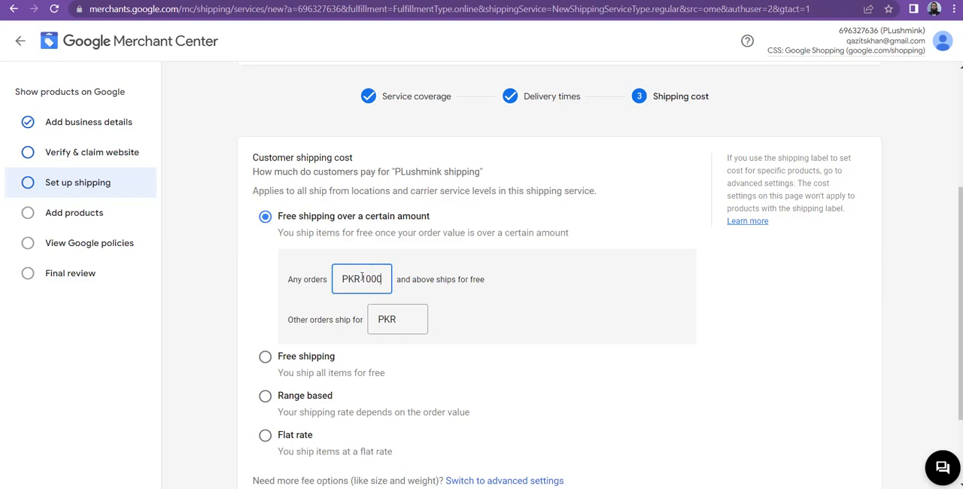
{"action": "left_click", "coordinate": [294, 358]}
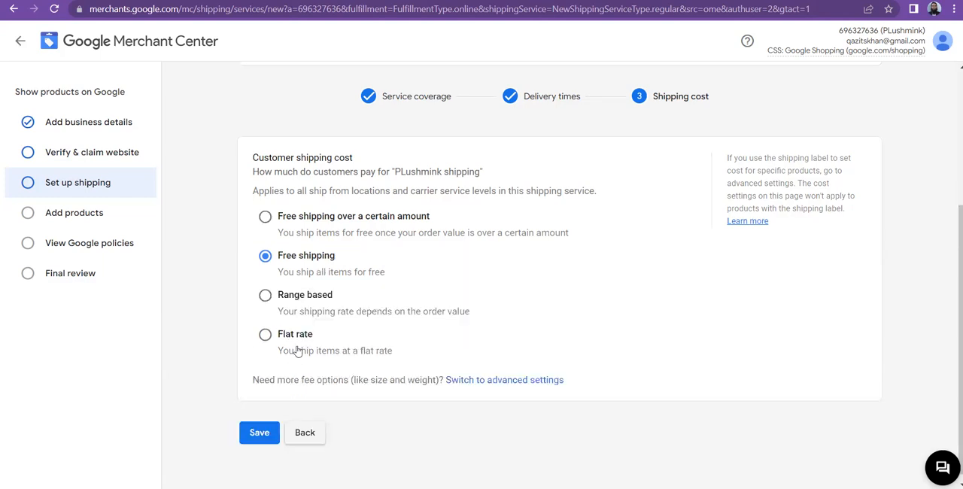
Step: Try a flat shipping rate of PKR 100 for all orders
{"action": "left_click", "coordinate": [287, 335]}
{"action": "left_click", "coordinate": [405, 407]}
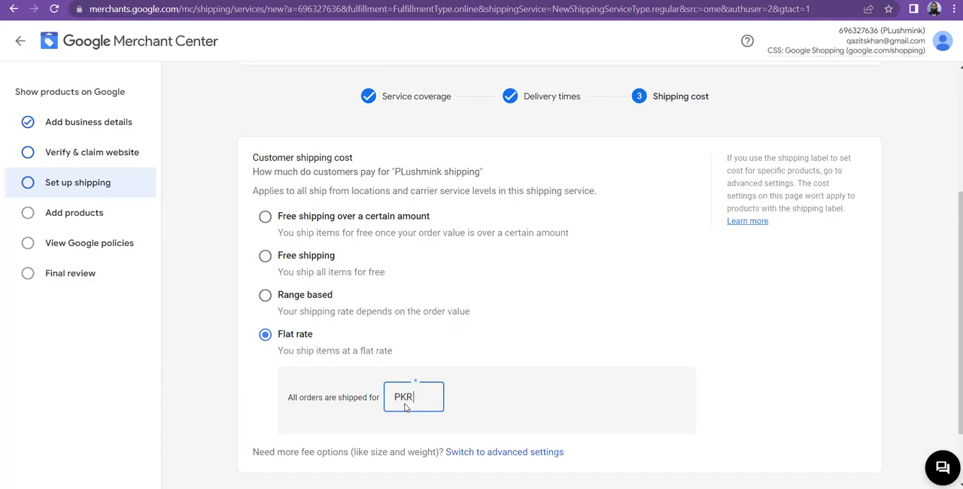
{"action": "type", "text": "100"}
Step: Set the customer shipping cost to Free shipping, save the shipping service and continue to adding products
{"action": "left_click", "coordinate": [320, 260]}
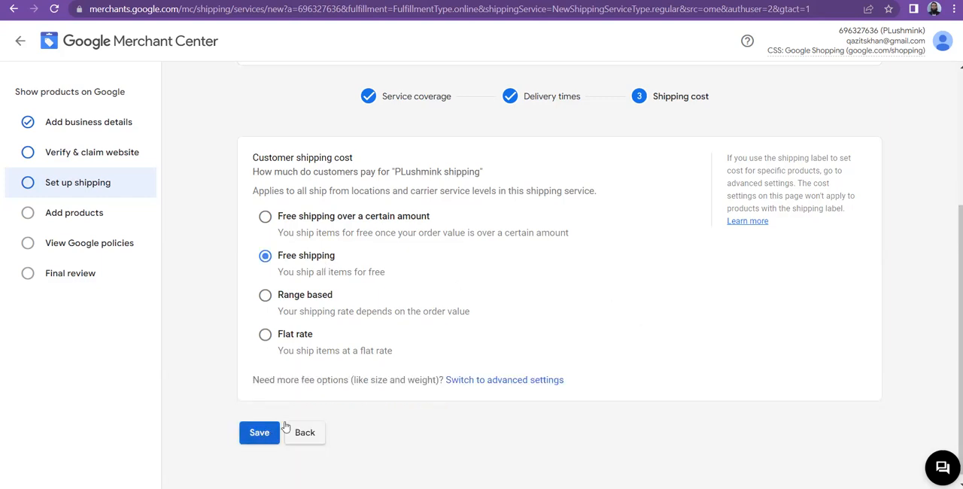
{"action": "left_click", "coordinate": [259, 432]}
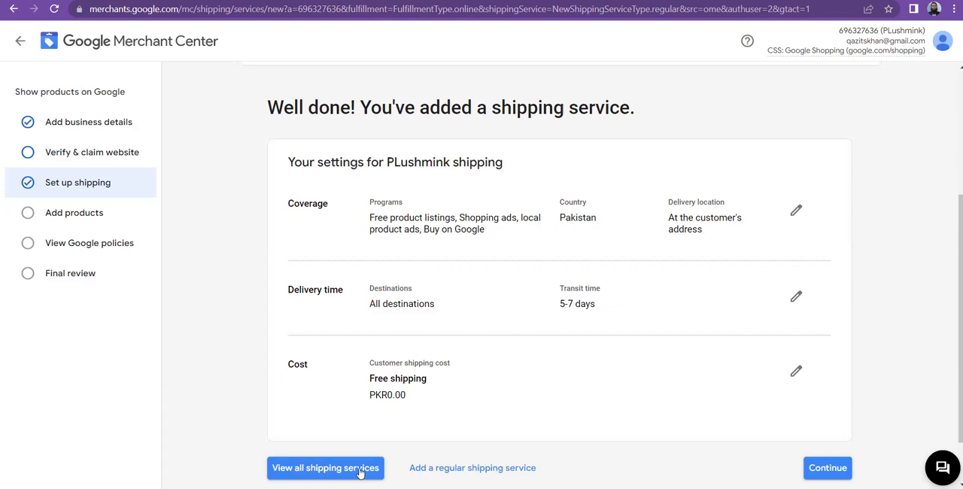
{"action": "left_click", "coordinate": [826, 470]}
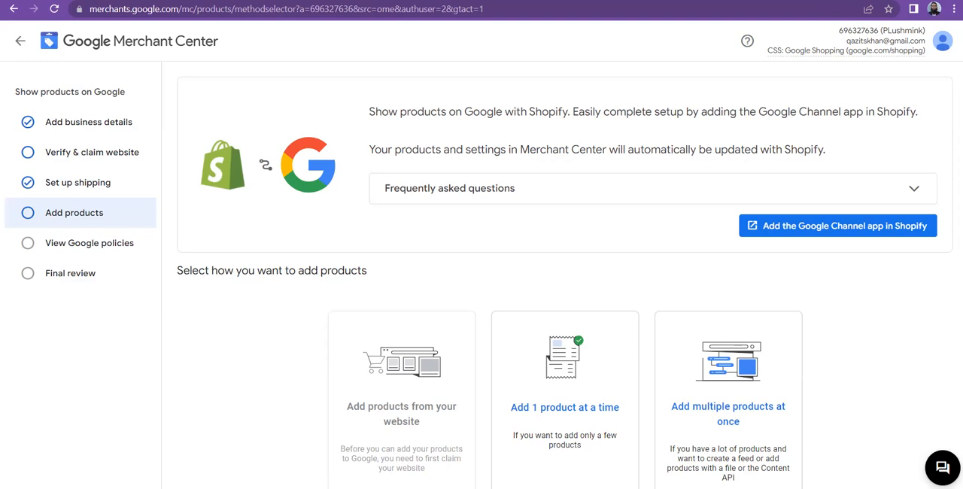
Step: Choose to add multiple products at once as the way of adding products
{"action": "double_click", "coordinate": [888, 332]}
{"action": "left_click", "coordinate": [888, 332]}
{"action": "key", "text": "ctrl+minus"}
{"action": "key", "text": "ctrl+minus"}
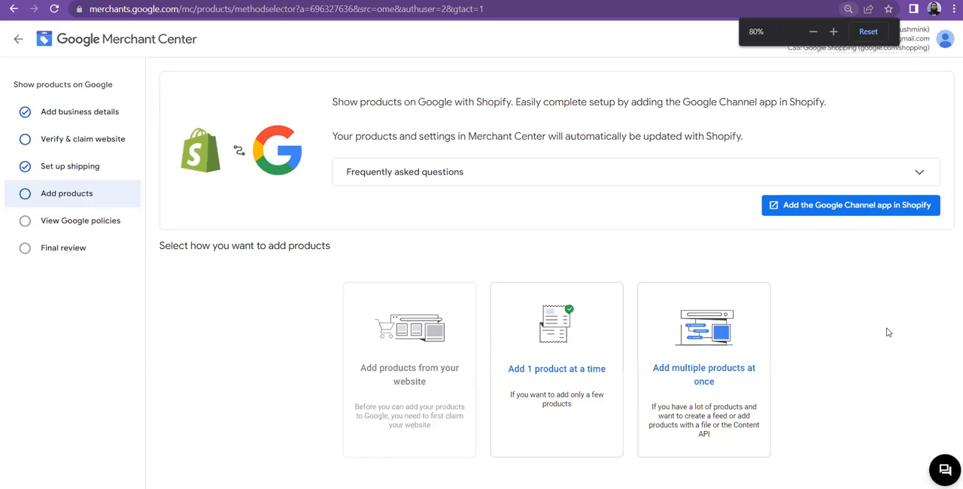
{"action": "left_click", "coordinate": [679, 334]}
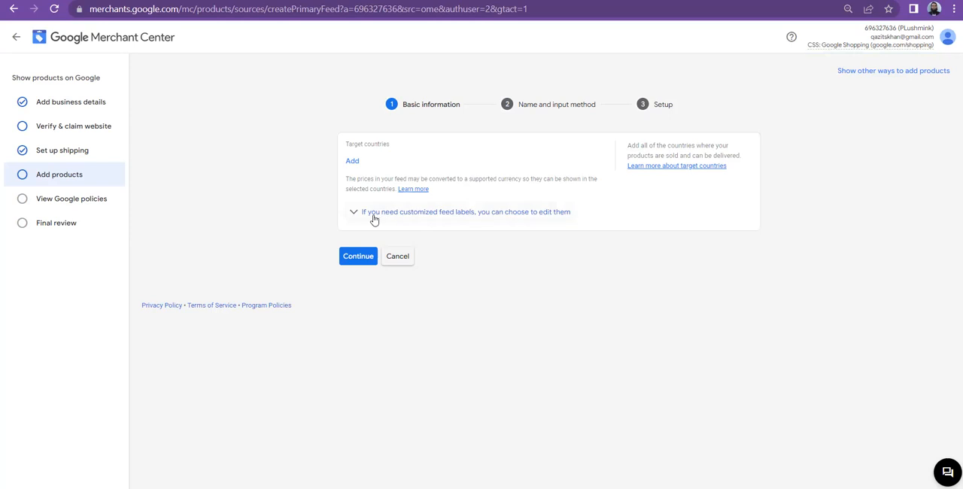
Step: Set the feed's target country to Pakistan and its language to English, and proceed to the name and input method
{"action": "left_click", "coordinate": [352, 161]}
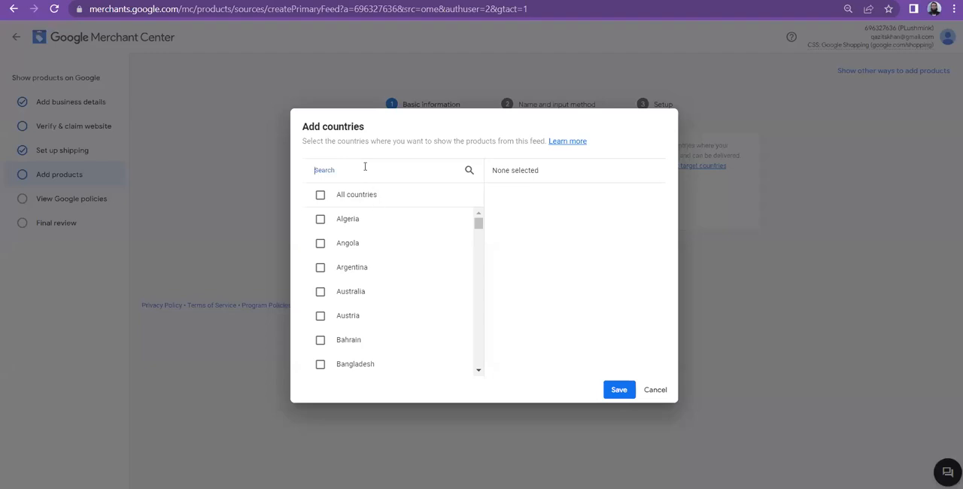
{"action": "type", "text": "pakistan"}
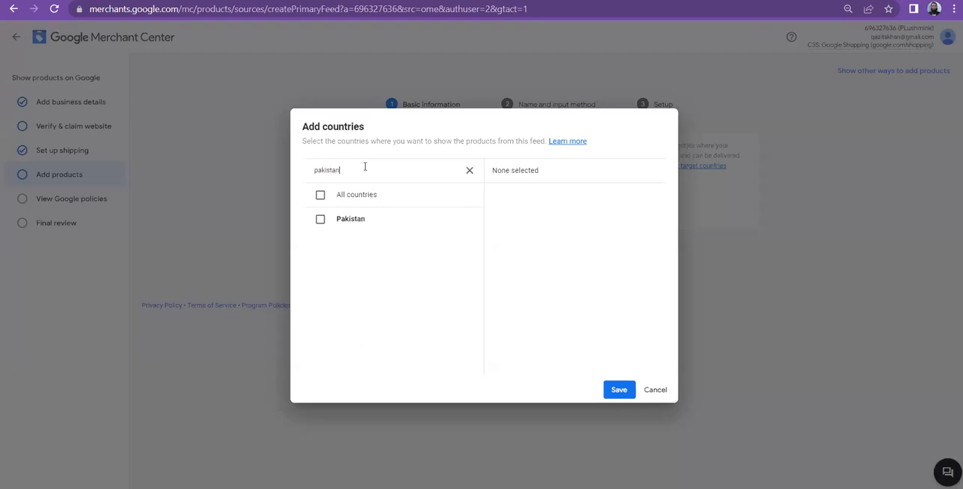
{"action": "left_click", "coordinate": [321, 219]}
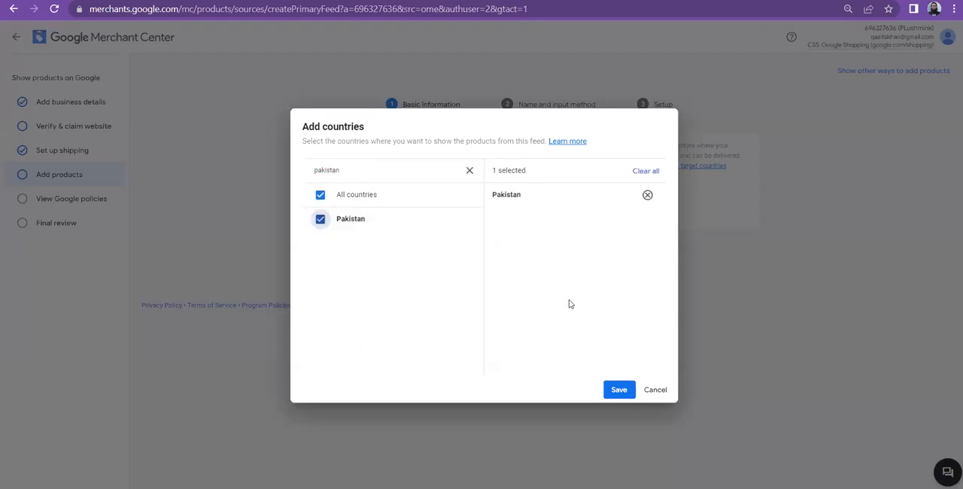
{"action": "left_click", "coordinate": [613, 397]}
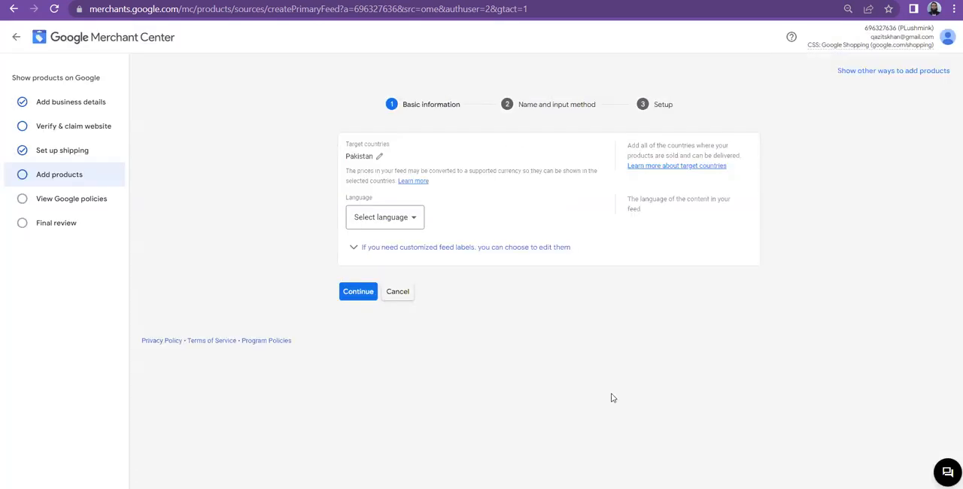
{"action": "left_click", "coordinate": [385, 221]}
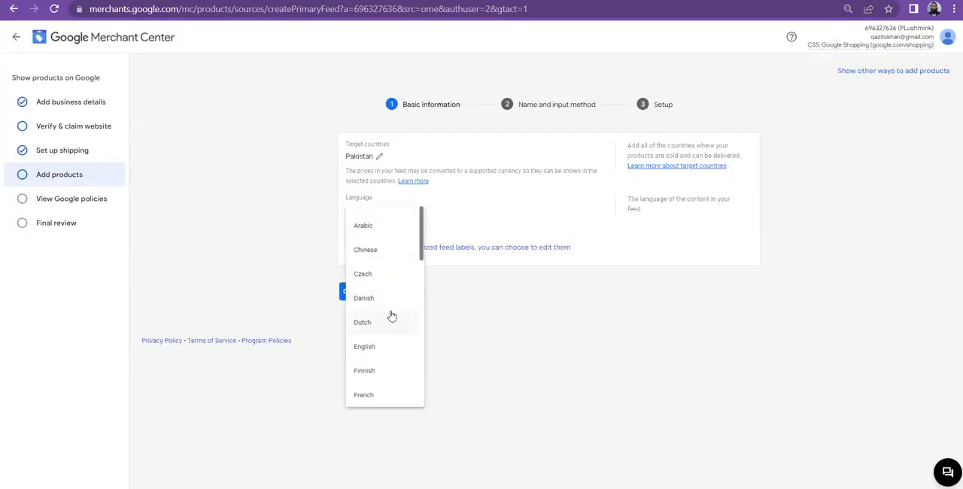
{"action": "left_click", "coordinate": [381, 350]}
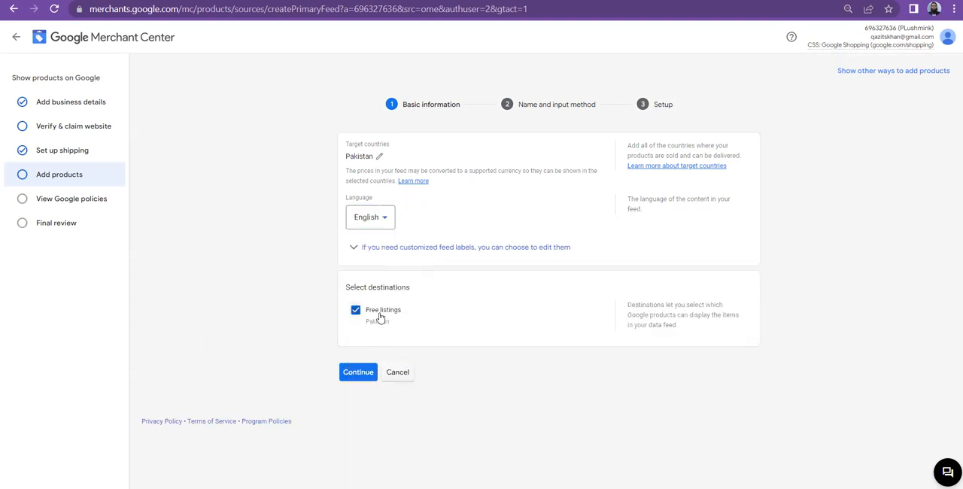
{"action": "left_click", "coordinate": [359, 373]}
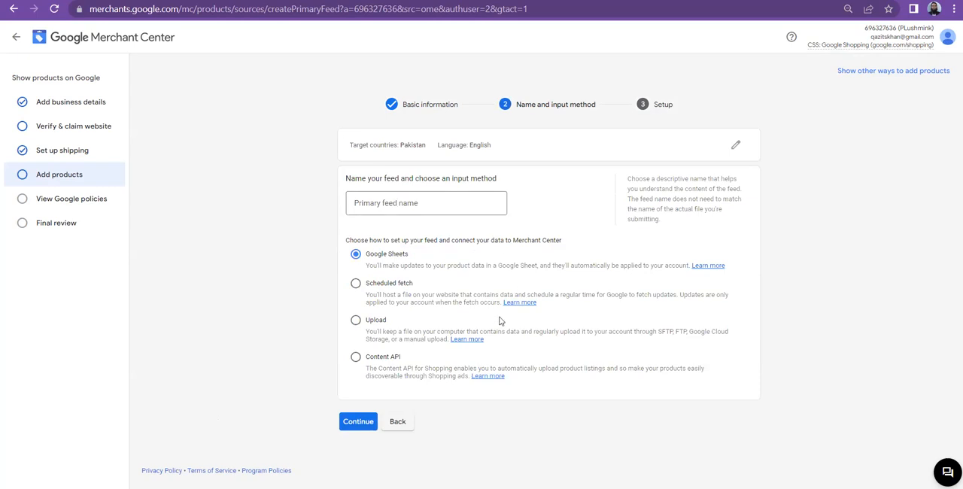
Step: Name the primary feed Product-Name1 and choose Upload as its input method
{"action": "left_click", "coordinate": [383, 205]}
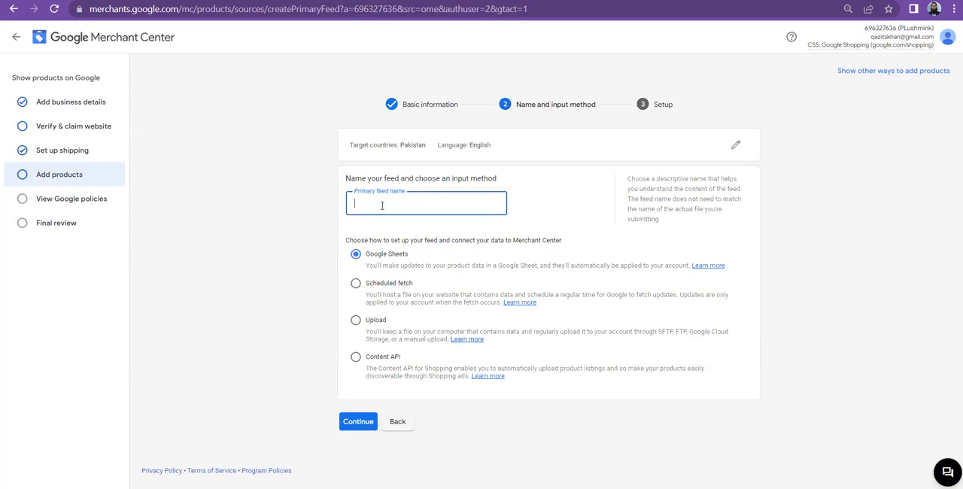
{"action": "type", "text": "Product-Name1"}
{"action": "left_click", "coordinate": [382, 206]}
{"action": "type", "text": "-"}
{"action": "key", "text": "End"}
{"action": "left_click", "coordinate": [395, 288]}
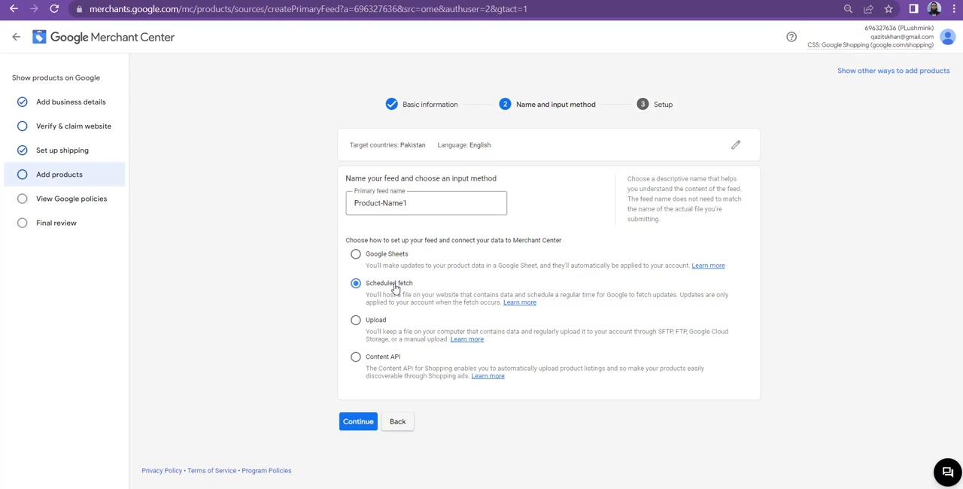
{"action": "left_click", "coordinate": [368, 323]}
Step: Switch to the Feeds_blankets workbook in Excel, examine its header columns from id to Catalog, and return to Merchant Center
{"action": "mouse_move", "coordinate": [608, 488]}
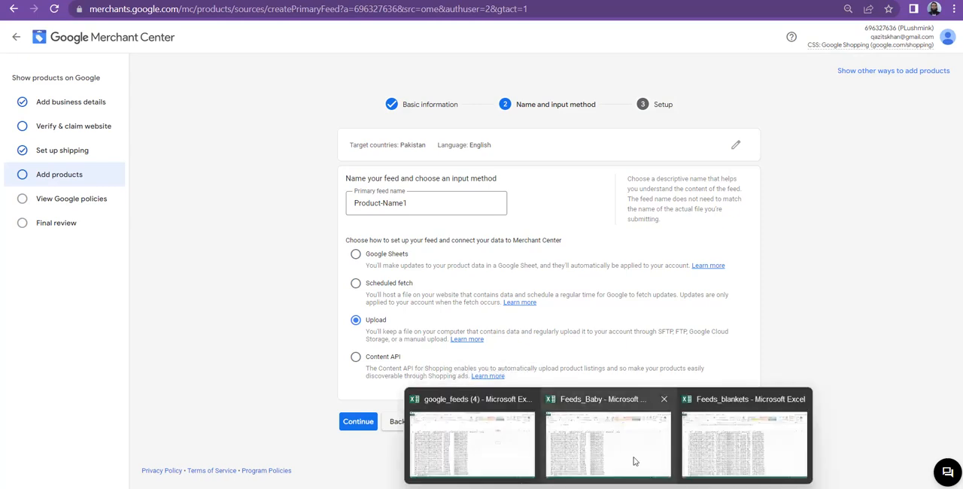
{"action": "left_click", "coordinate": [709, 444]}
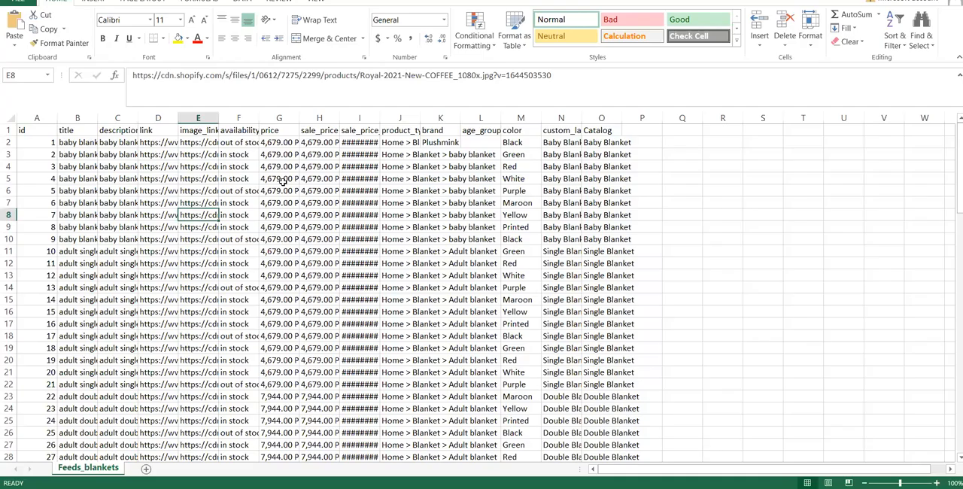
{"action": "key", "text": "Up"}
{"action": "key", "text": "Up"}
{"action": "key", "text": "Up"}
{"action": "key", "text": "Up"}
{"action": "key", "text": "Up"}
{"action": "key", "text": "Up"}
{"action": "key", "text": "Up"}
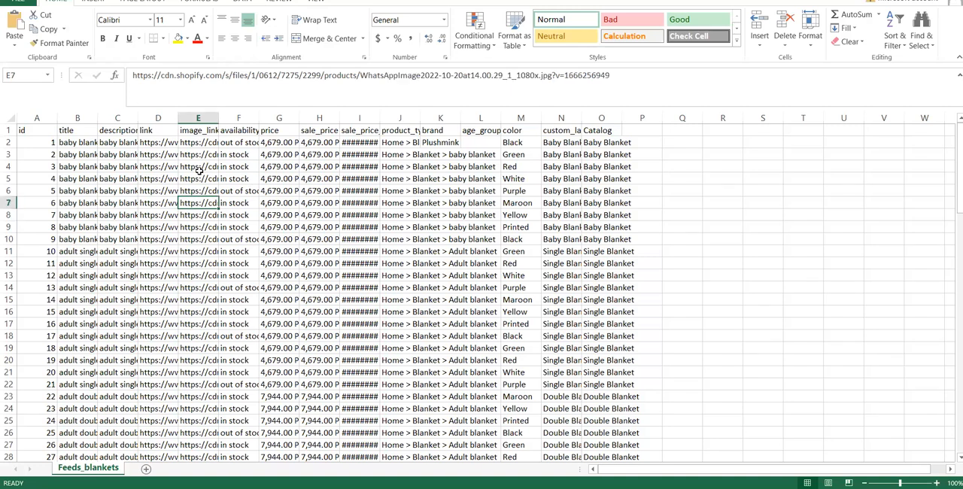
{"action": "key", "text": "Left"}
{"action": "key", "text": "Home"}
{"action": "key", "text": "Right"}
{"action": "key", "text": "Right"}
{"action": "key", "text": "Right"}
{"action": "key", "text": "Right"}
{"action": "key", "text": "Right"}
{"action": "key", "text": "Right"}
{"action": "key", "text": "Right"}
{"action": "key", "text": "Right"}
{"action": "key", "text": "Right"}
{"action": "key", "text": "Right"}
{"action": "key", "text": "Right"}
{"action": "key", "text": "Right"}
{"action": "key", "text": "Right"}
{"action": "key", "text": "Right"}
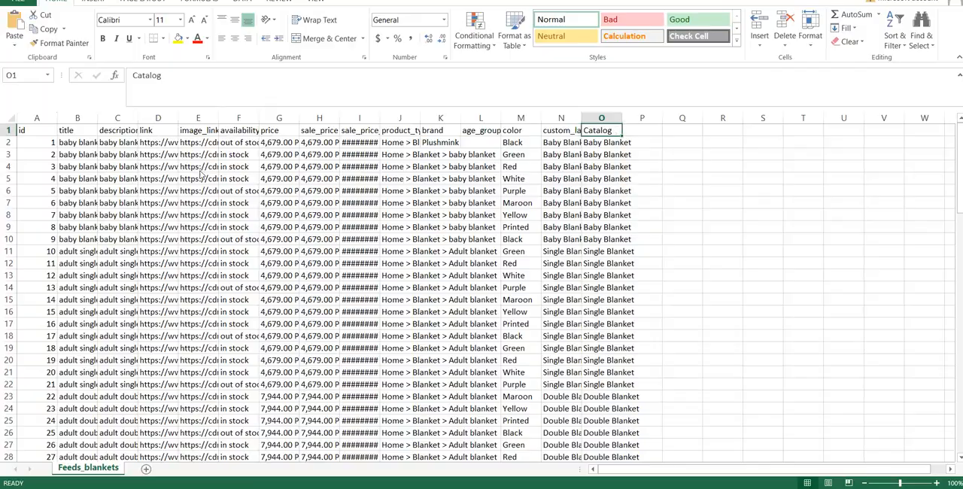
{"action": "key", "text": "alt+Tab"}
Step: Proceed to the feed setup, select the Feeds_blankets file from the Desktop for upload, and create the feed
{"action": "left_click", "coordinate": [347, 424]}
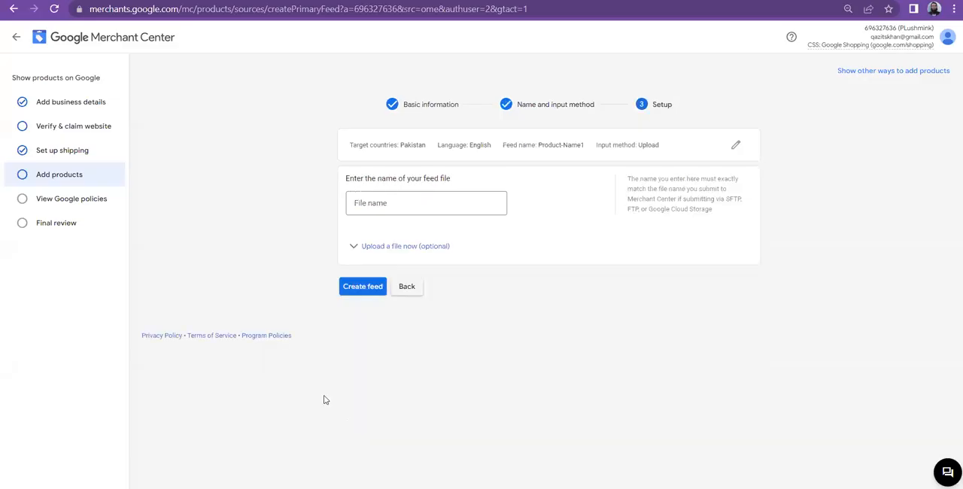
{"action": "left_click", "coordinate": [406, 208]}
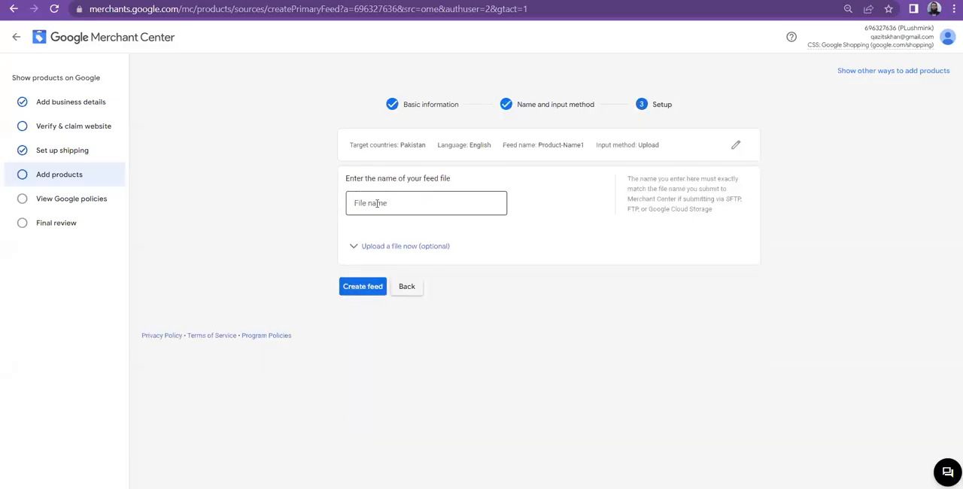
{"action": "left_click", "coordinate": [375, 251]}
{"action": "left_click", "coordinate": [422, 270]}
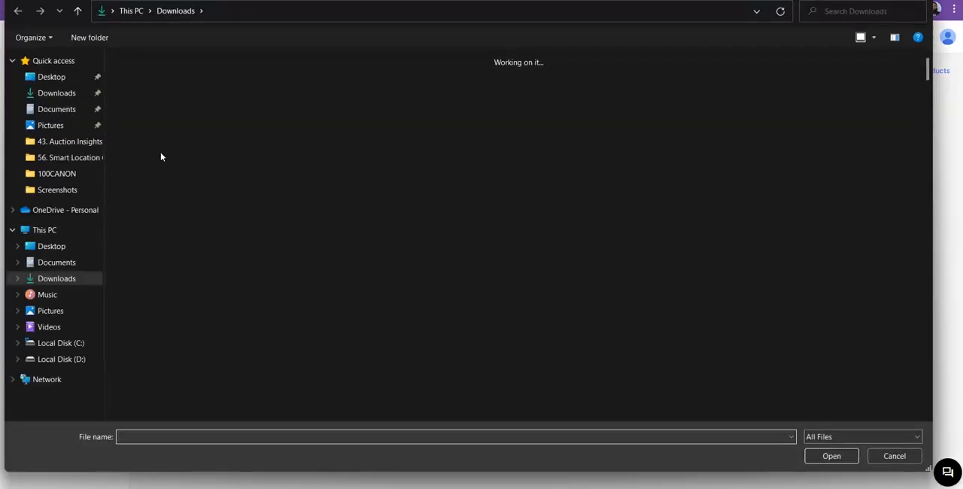
{"action": "left_click", "coordinate": [64, 78]}
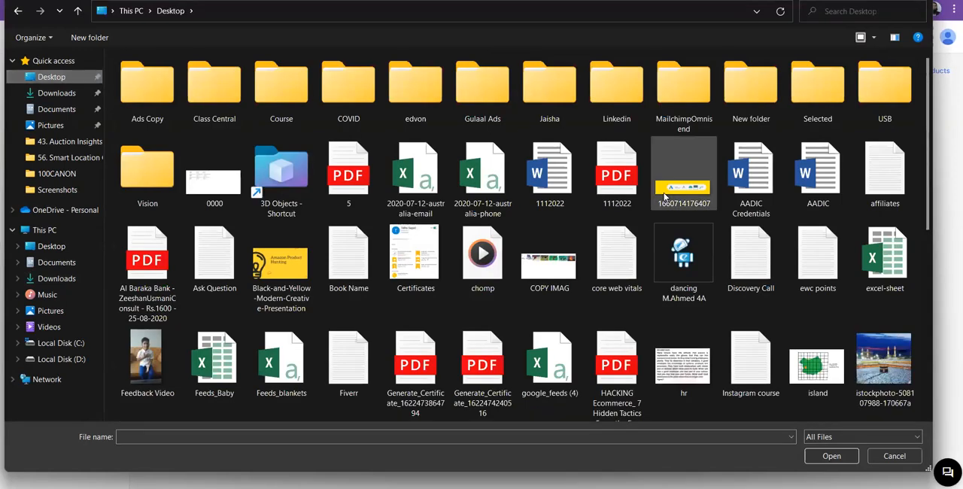
{"action": "left_click", "coordinate": [543, 385]}
{"action": "key", "text": "Left"}
{"action": "key", "text": "Left"}
{"action": "key", "text": "Left"}
{"action": "key", "text": "Left"}
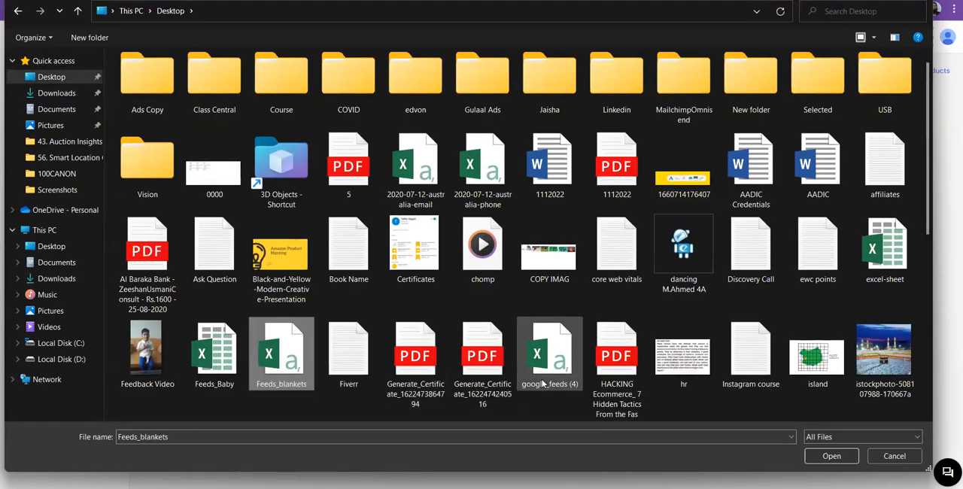
{"action": "key", "text": "Return"}
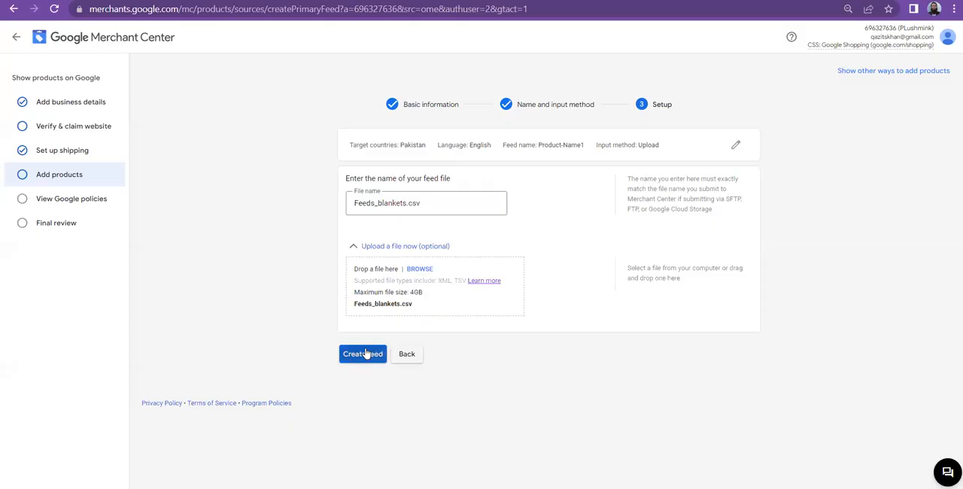
{"action": "left_click", "coordinate": [365, 354]}
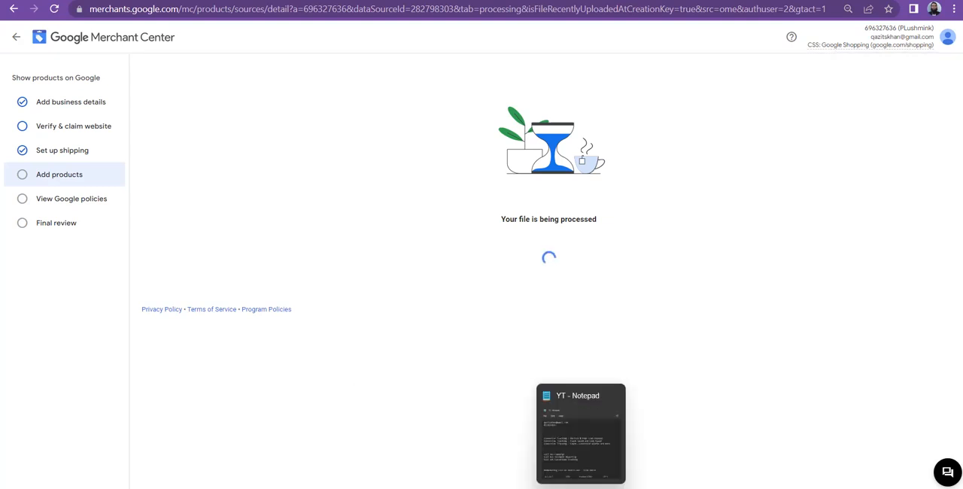
Step: Switch to the Feeds_blankets workbook in Excel and examine the title and description columns and the first product's entries
{"action": "mouse_move", "coordinate": [608, 488]}
{"action": "left_click", "coordinate": [730, 450]}
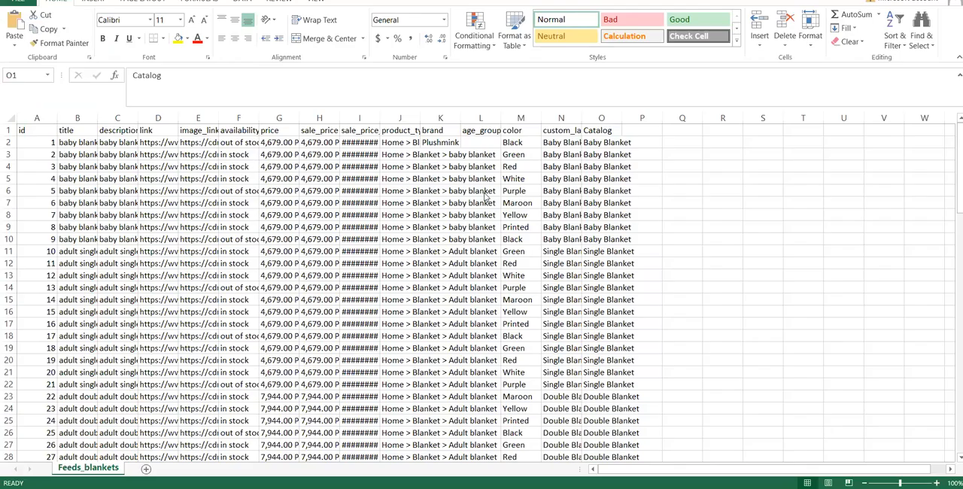
{"action": "left_click", "coordinate": [47, 126]}
{"action": "key", "text": "Right"}
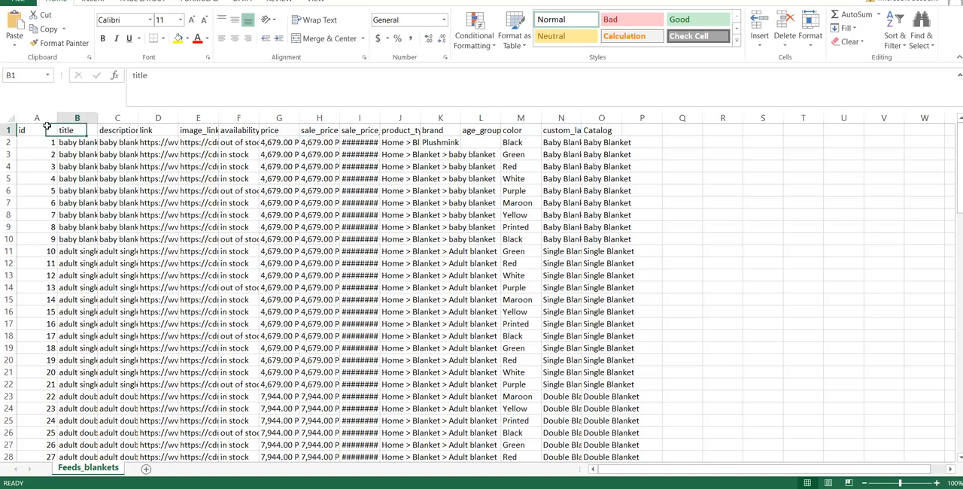
{"action": "key", "text": "Right"}
{"action": "key", "text": "Left"}
{"action": "key", "text": "Down"}
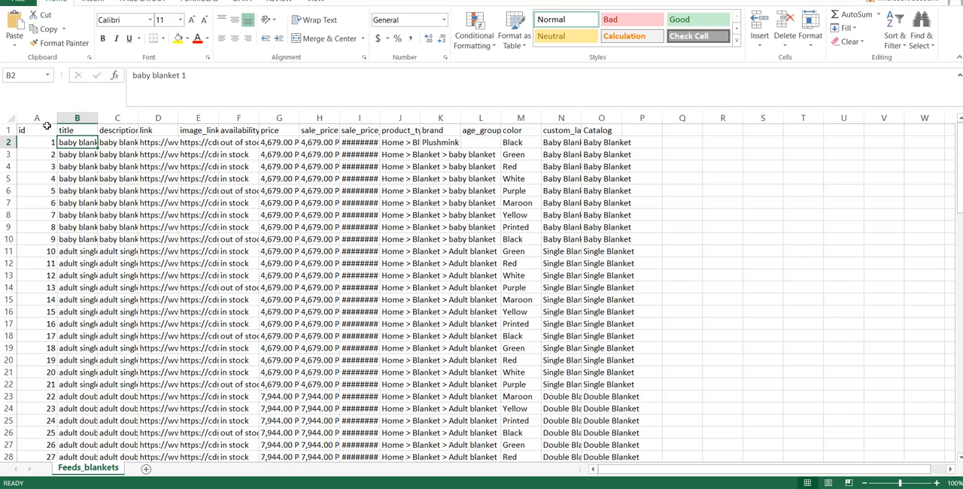
{"action": "key", "text": "Right"}
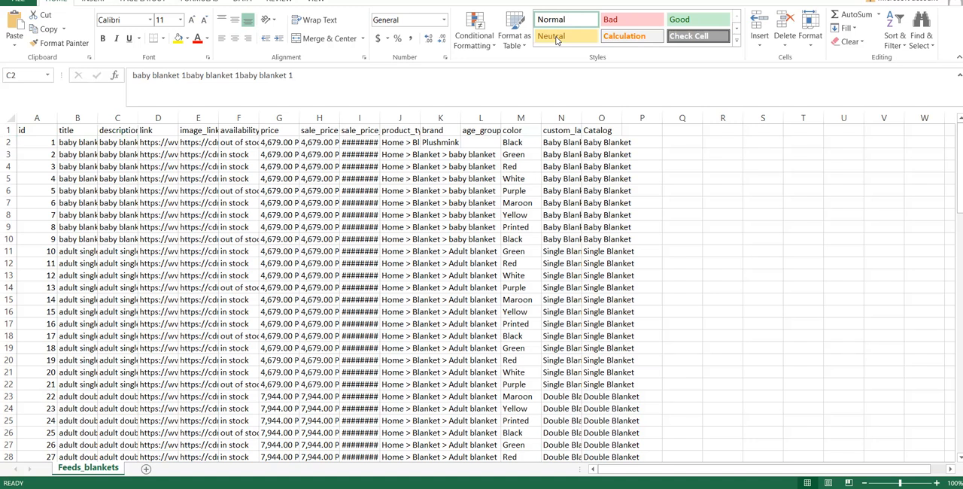
{"action": "left_click", "coordinate": [78, 141]}
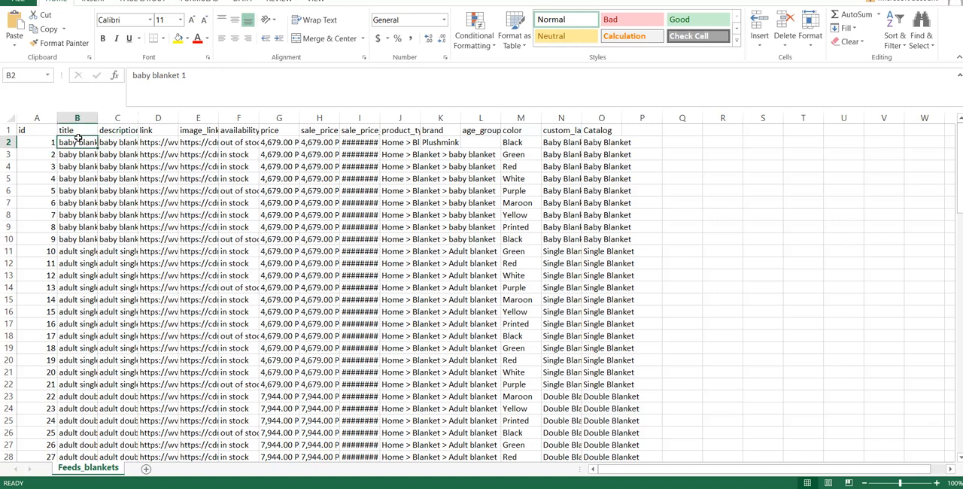
{"action": "key", "text": "shift+Right"}
{"action": "type", "text": "baby blanket 1"}
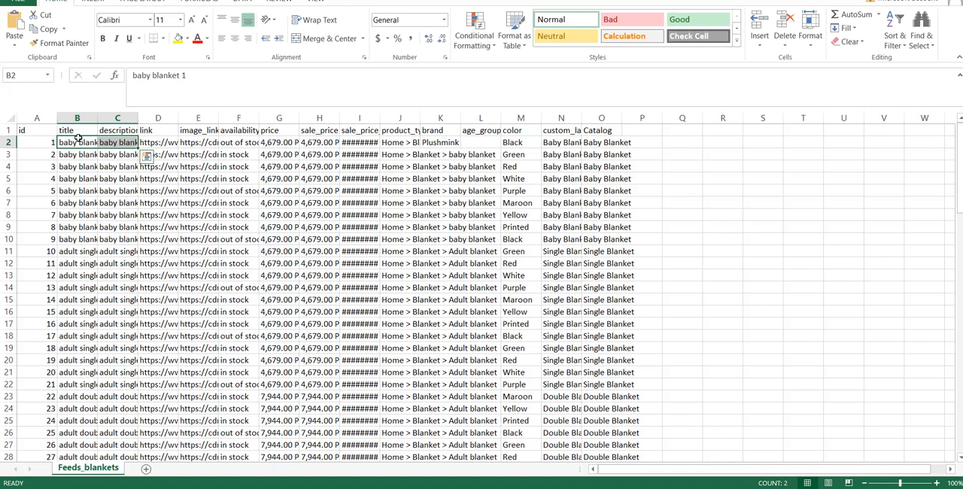
Step: Examine the first products' link and image_link entries and the image_link column header in the Feeds_blankets sheet
{"action": "key", "text": "Right"}
{"action": "key", "text": "Right"}
Step: Examine the header columns from availability and the price fields through product_type and brand to age_group
{"action": "key", "text": "Right"}
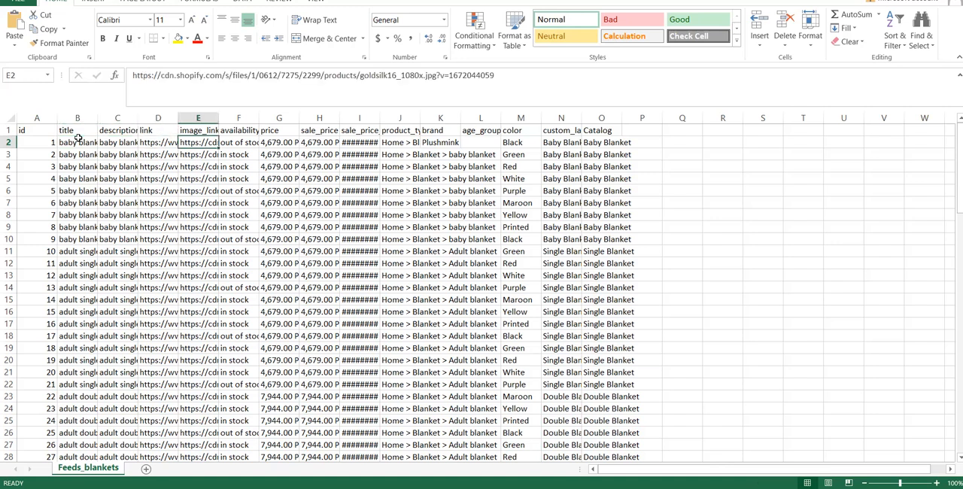
{"action": "key", "text": "Up"}
{"action": "key", "text": "Down"}
{"action": "key", "text": "Down"}
{"action": "key", "text": "Up"}
{"action": "key", "text": "Up"}
{"action": "key", "text": "Right"}
{"action": "key", "text": "Right"}
{"action": "key", "text": "Right"}
{"action": "key", "text": "Right"}
{"action": "key", "text": "Right"}
{"action": "key", "text": "Left"}
{"action": "key", "text": "Down"}
{"action": "key", "text": "Up"}
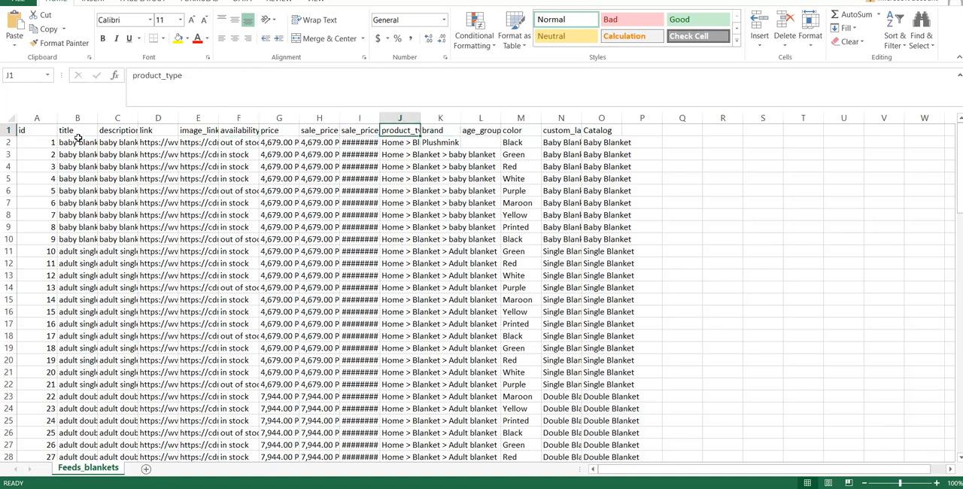
{"action": "key", "text": "Right"}
Step: Examine the color column's first entries, then the custom label and Catalog column headers
{"action": "key", "text": "Right"}
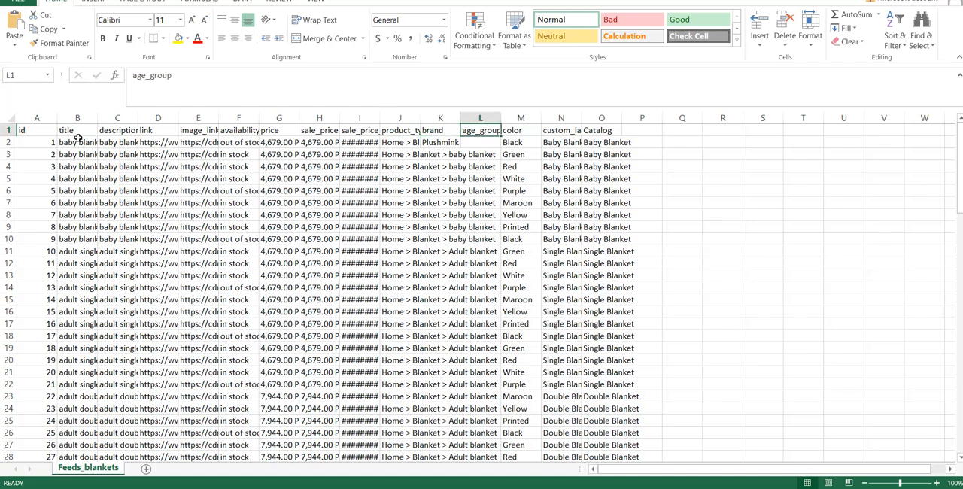
{"action": "key", "text": "Right"}
{"action": "key", "text": "Down"}
{"action": "key", "text": "Down"}
{"action": "key", "text": "Down"}
{"action": "key", "text": "Down"}
{"action": "key", "text": "Up"}
{"action": "key", "text": "Up"}
{"action": "key", "text": "Up"}
{"action": "key", "text": "Up"}
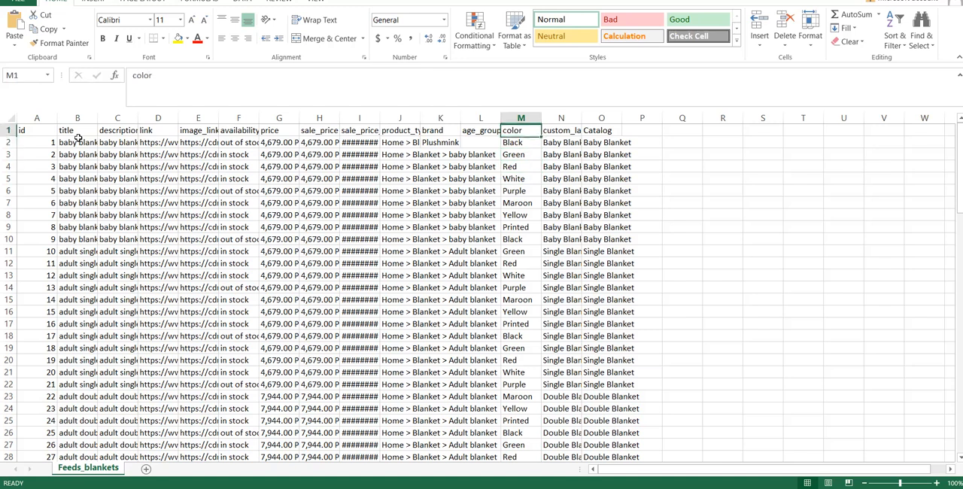
{"action": "key", "text": "Right"}
{"action": "key", "text": "Right"}
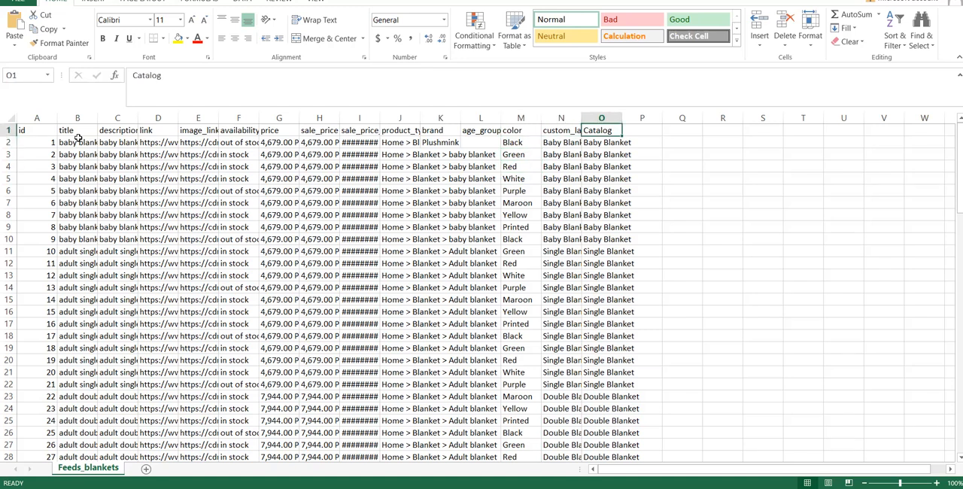
Step: Examine the custom label column's entries from the first product down through the blanket and bedsheet rows
{"action": "key", "text": "Left"}
{"action": "key", "text": "Down"}
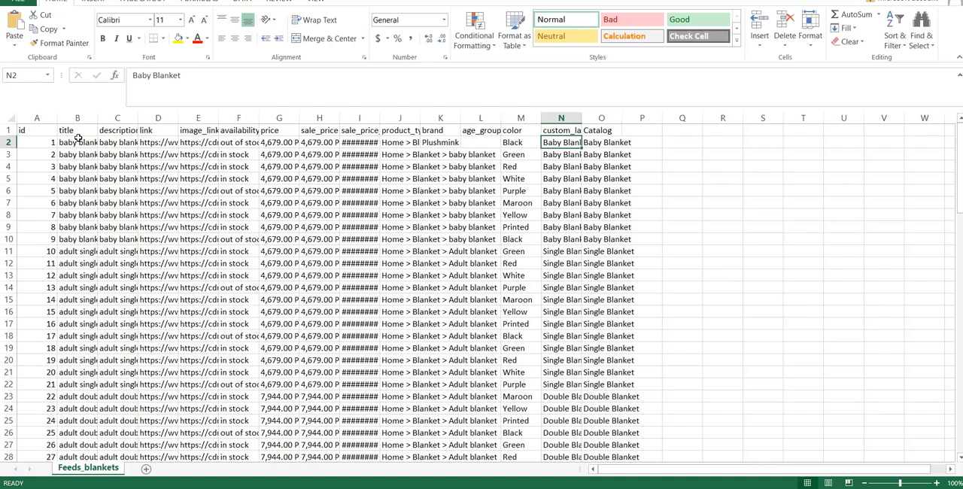
{"action": "key", "text": "Down"}
{"action": "key", "text": "Down"}
{"action": "key", "text": "Down"}
{"action": "key", "text": "Down"}
{"action": "key", "text": "Down"}
{"action": "key", "text": "Down"}
{"action": "key", "text": "Down"}
{"action": "key", "text": "Down"}
{"action": "key", "text": "Down"}
{"action": "key", "text": "Down"}
{"action": "key", "text": "Down"}
{"action": "key", "text": "Down"}
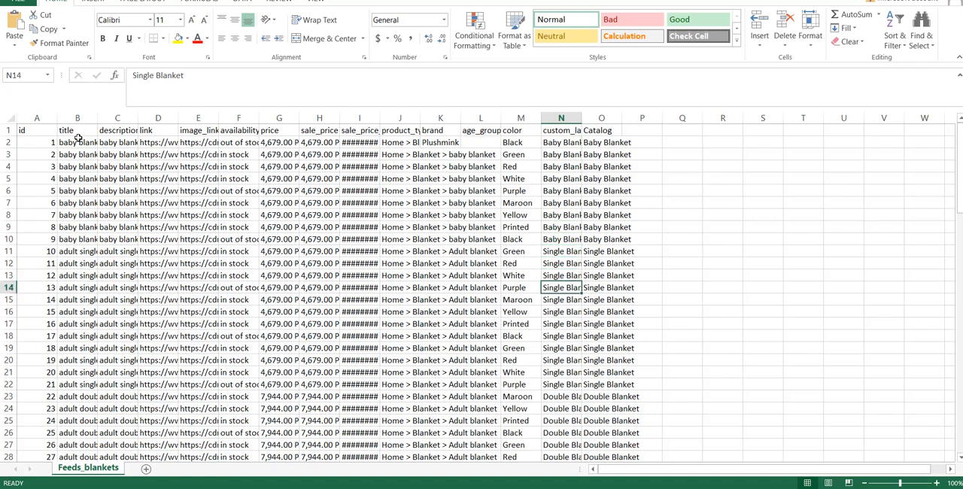
{"action": "key", "text": "Down"}
{"action": "key", "text": "Down"}
{"action": "key", "text": "Down"}
{"action": "key", "text": "Down"}
{"action": "key", "text": "Down"}
{"action": "key", "text": "Down"}
{"action": "key", "text": "Down"}
{"action": "key", "text": "Down"}
{"action": "key", "text": "Down"}
{"action": "key", "text": "Down"}
{"action": "key", "text": "Down"}
{"action": "key", "text": "Down"}
{"action": "key", "text": "Down"}
{"action": "key", "text": "Down"}
{"action": "key", "text": "Down"}
{"action": "key", "text": "Down"}
{"action": "key", "text": "Down"}
{"action": "key", "text": "Down"}
{"action": "key", "text": "Down"}
{"action": "key", "text": "Down"}
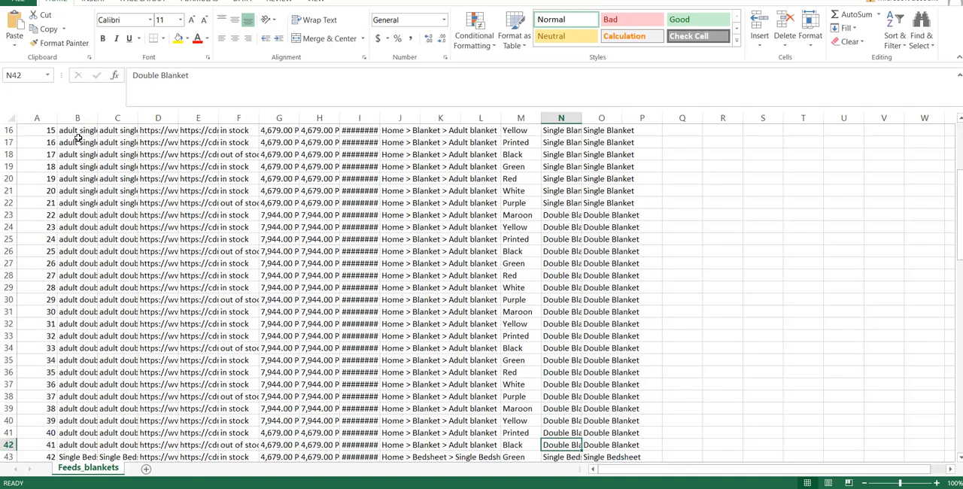
{"action": "key", "text": "Up"}
{"action": "key", "text": "Up"}
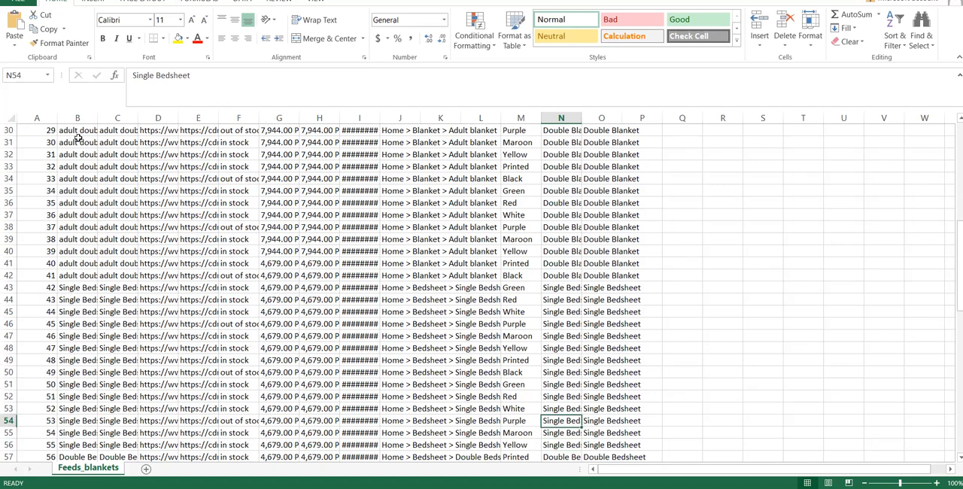
Step: Widen column N to fit its contents and select its custom_label_0 header cell
{"action": "double_click", "coordinate": [578, 120]}
{"action": "left_click", "coordinate": [574, 153]}
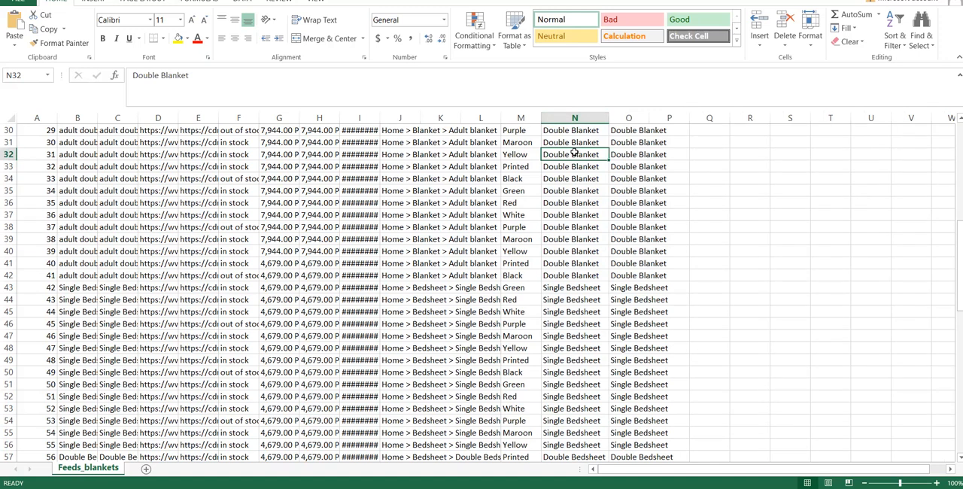
{"action": "key", "text": "ctrl+shift+Up"}
{"action": "left_click", "coordinate": [569, 129]}
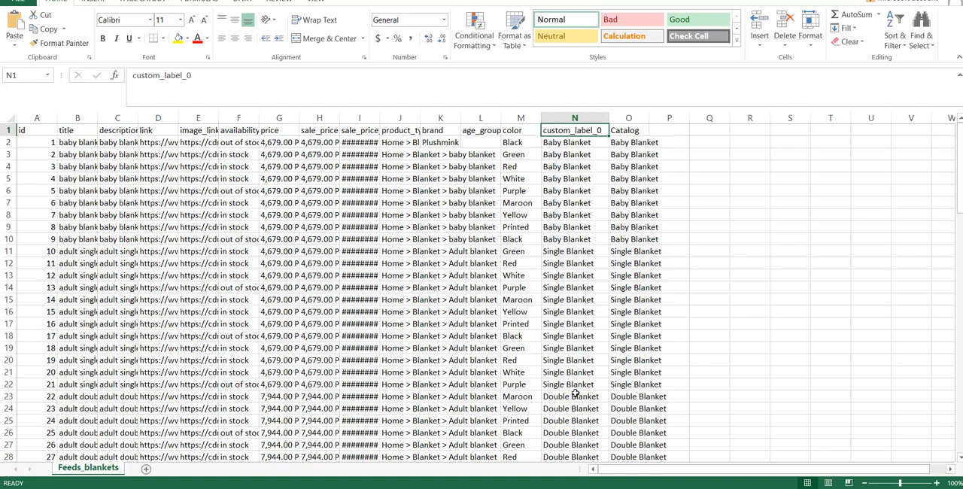
Step: Switch to Merchant Center in the browser and continue past the Product-Name1 feed's processing report
{"action": "mouse_move", "coordinate": [525, 488]}
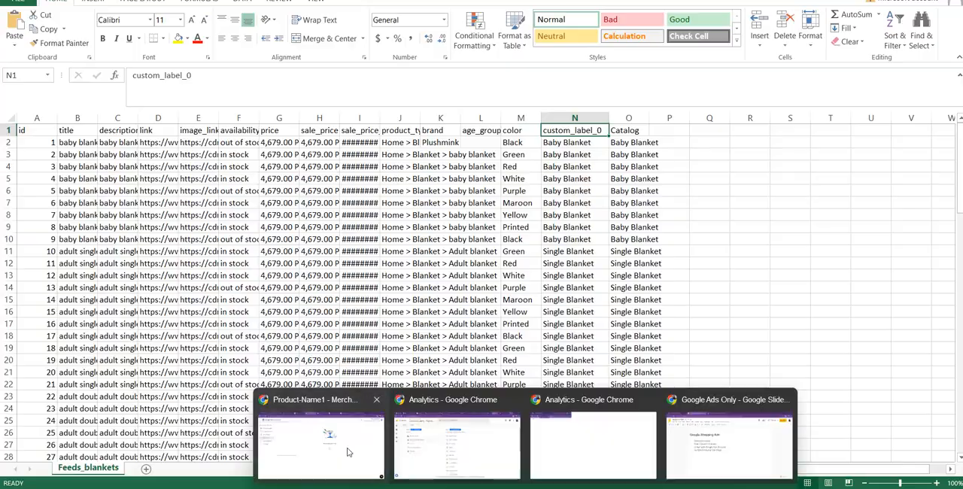
{"action": "left_click", "coordinate": [324, 440]}
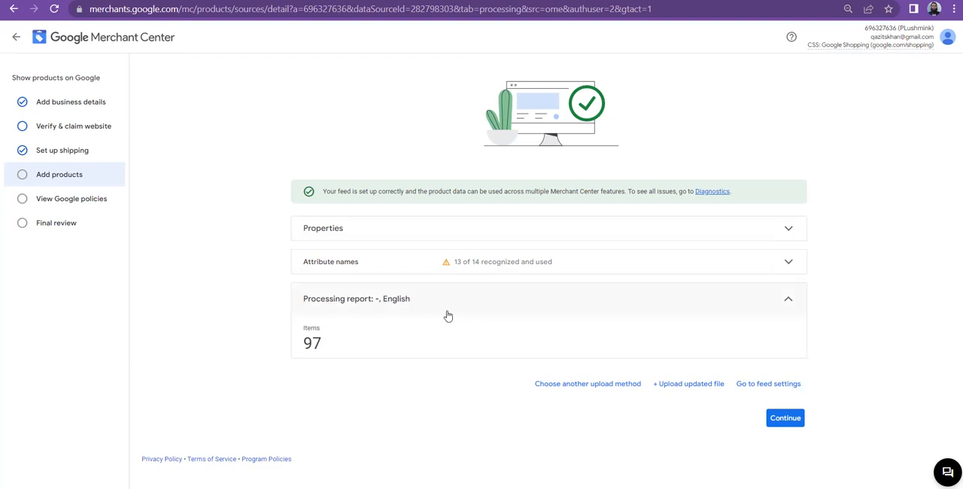
{"action": "left_click", "coordinate": [786, 420]}
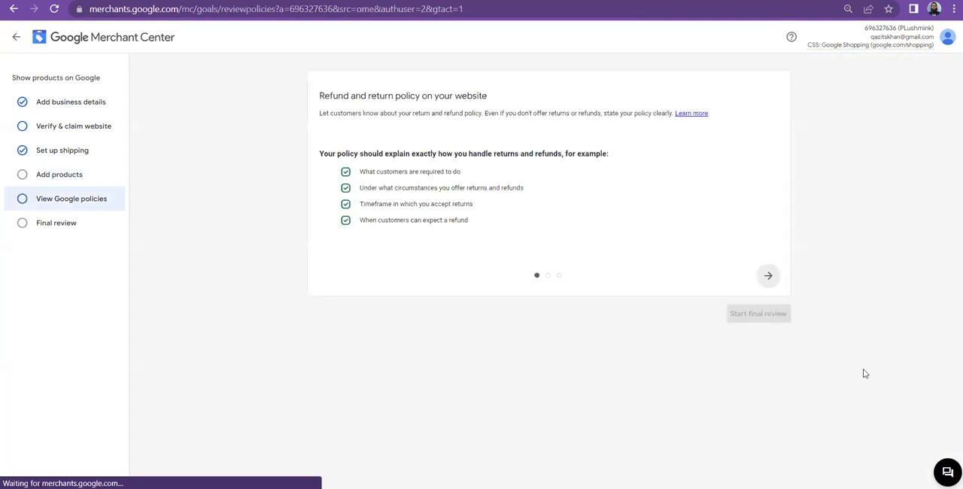
Step: Go through the Google policy pages up to the full policies page and start the final review
{"action": "left_click", "coordinate": [770, 277]}
{"action": "left_click", "coordinate": [777, 280]}
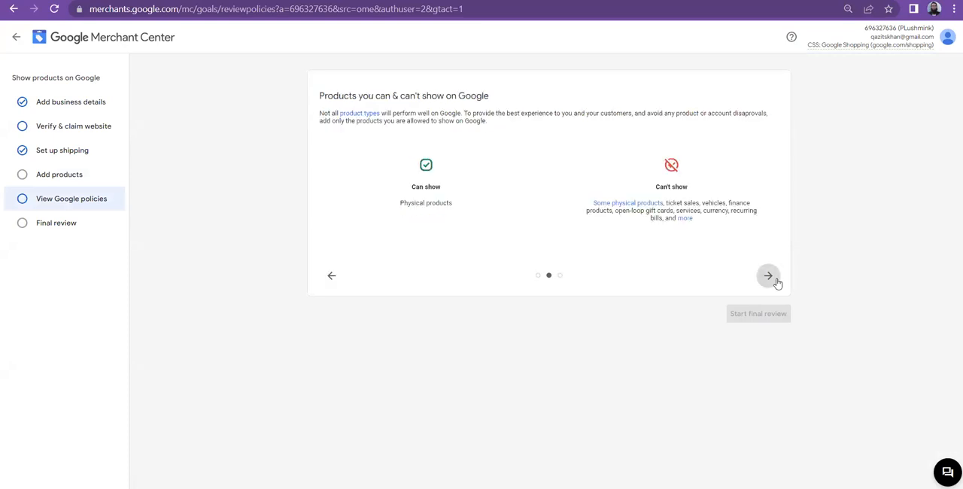
{"action": "left_click", "coordinate": [747, 320]}
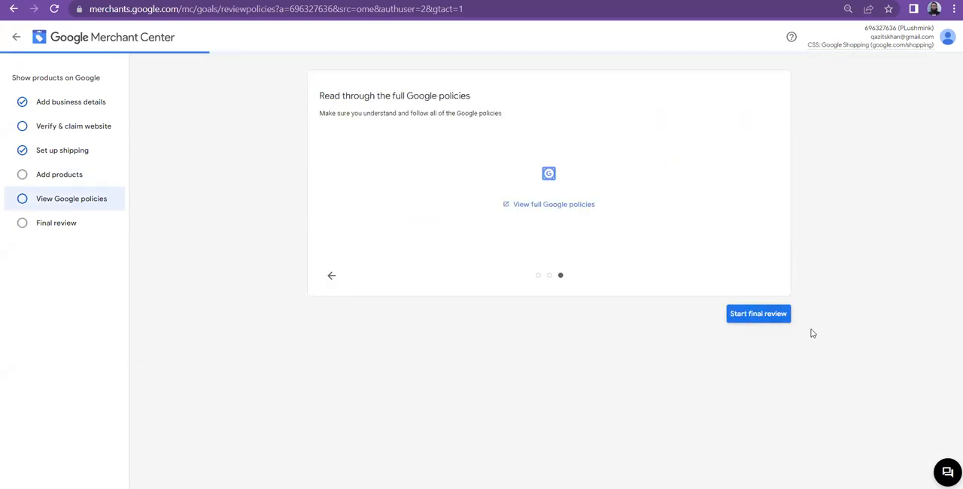